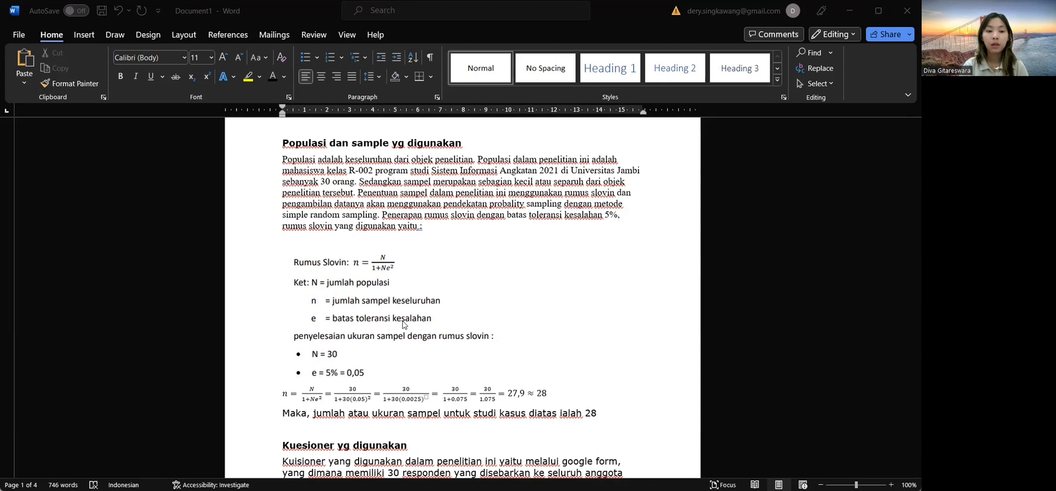
Step: Read through the Slovin sample-size calculation, the questionnaire section and the research hypothesis diagram in the document
scroll(404, 324, down, 1)
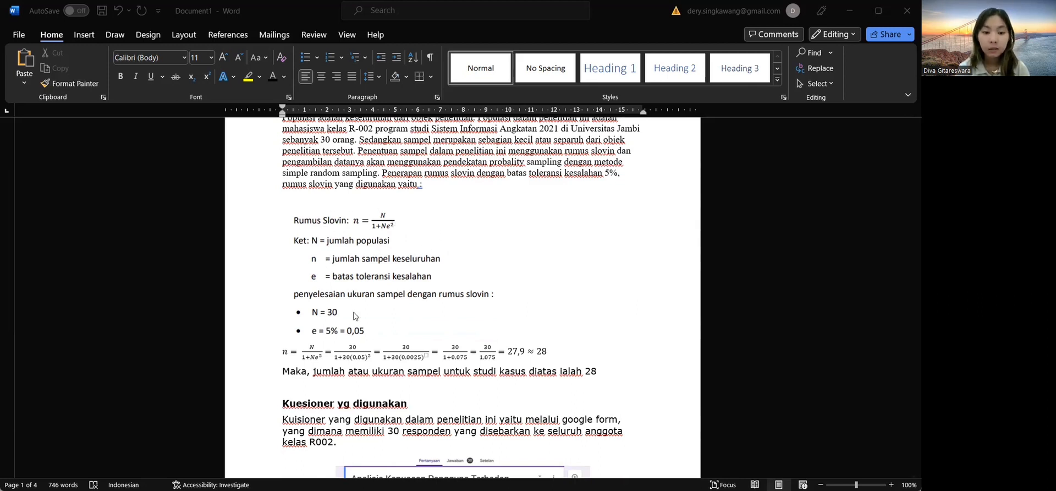
scroll(355, 315, down, 1)
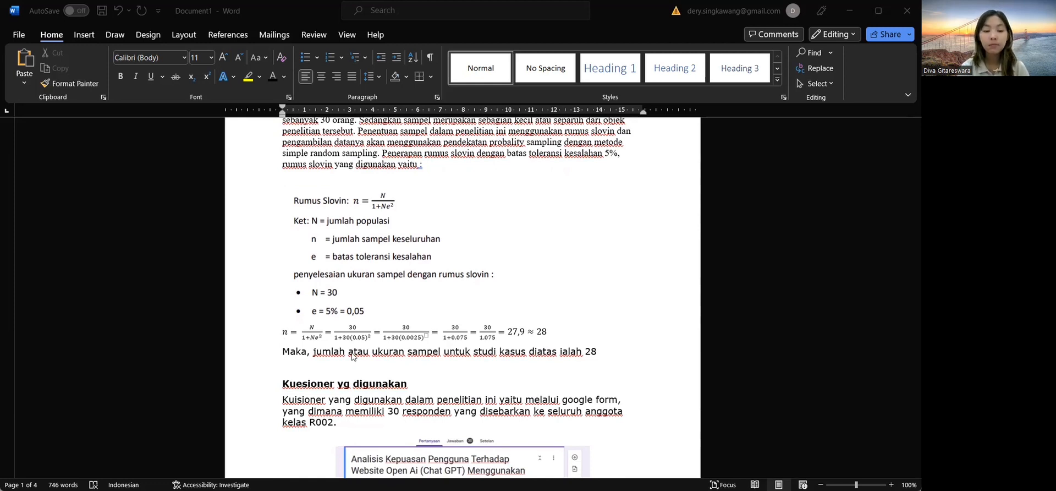
scroll(352, 356, down, 5)
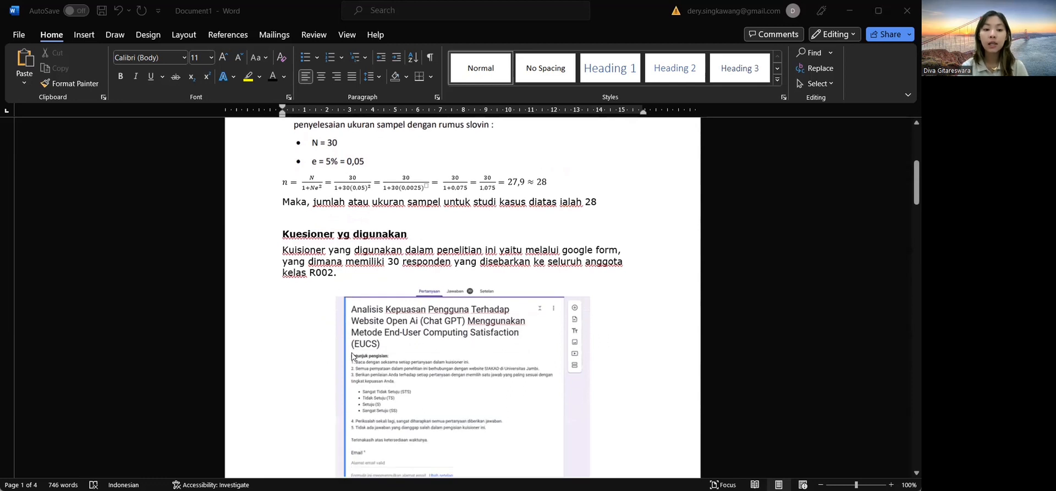
scroll(353, 357, down, 1)
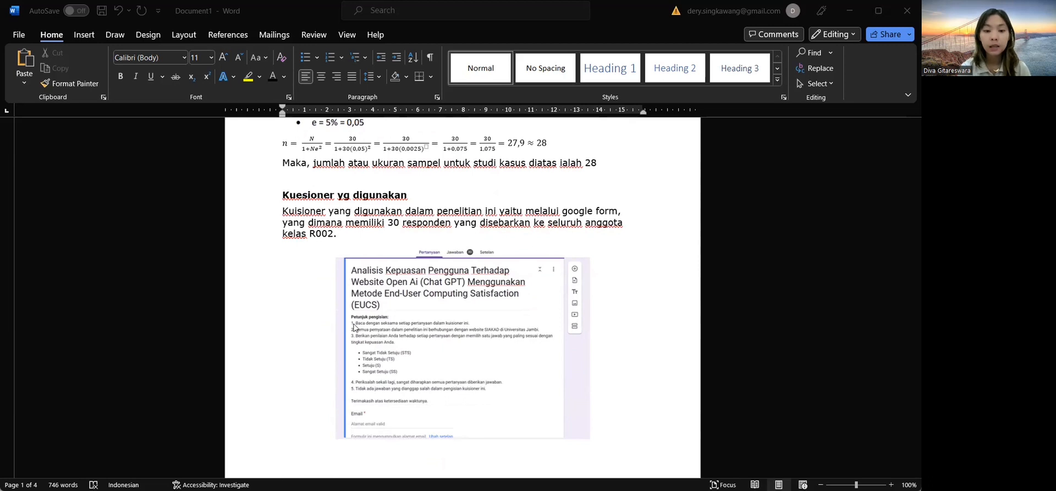
scroll(355, 328, down, 1)
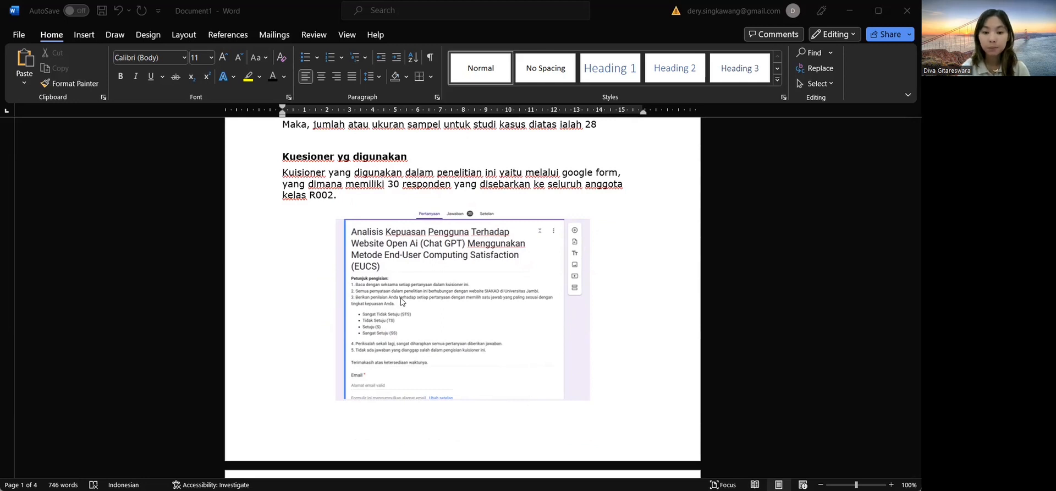
scroll(452, 332, down, 6)
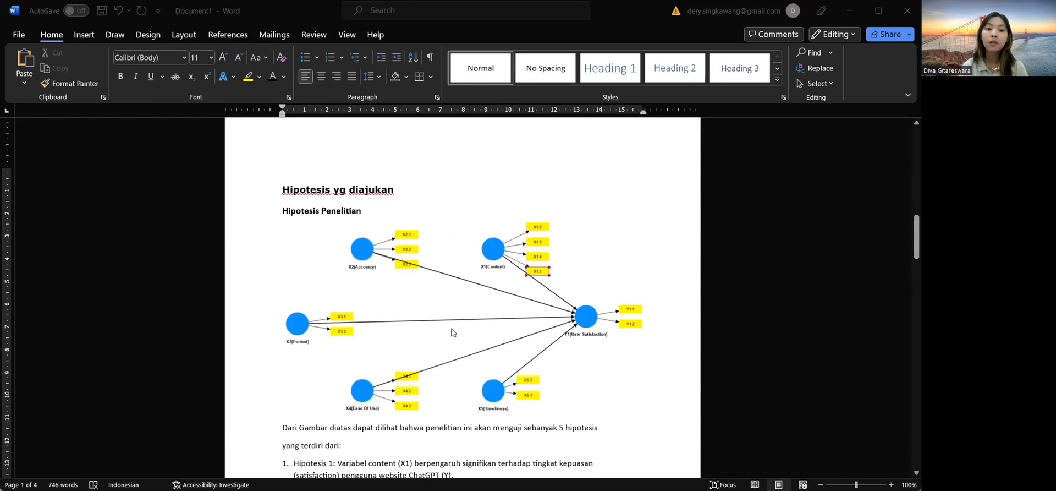
scroll(452, 332, down, 1)
scroll(452, 332, down, 1)
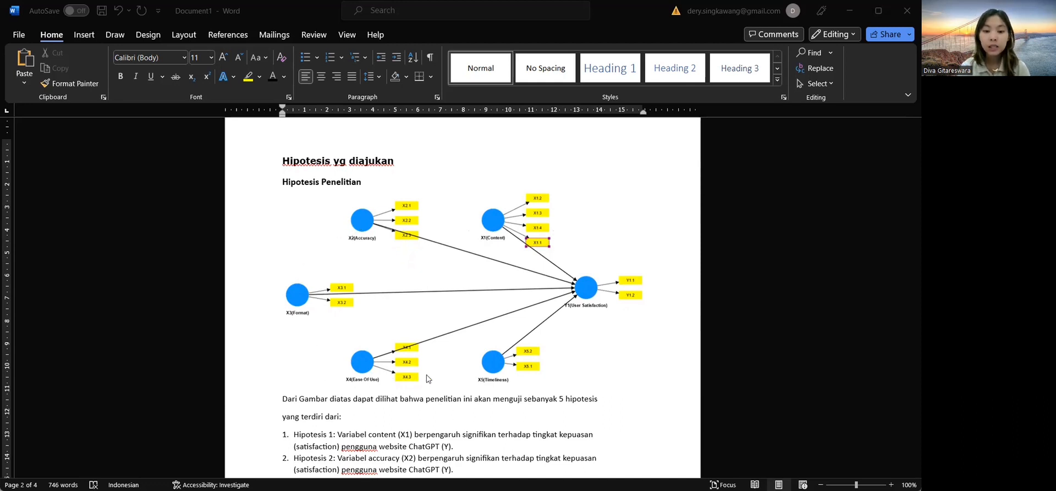
scroll(443, 375, down, 1)
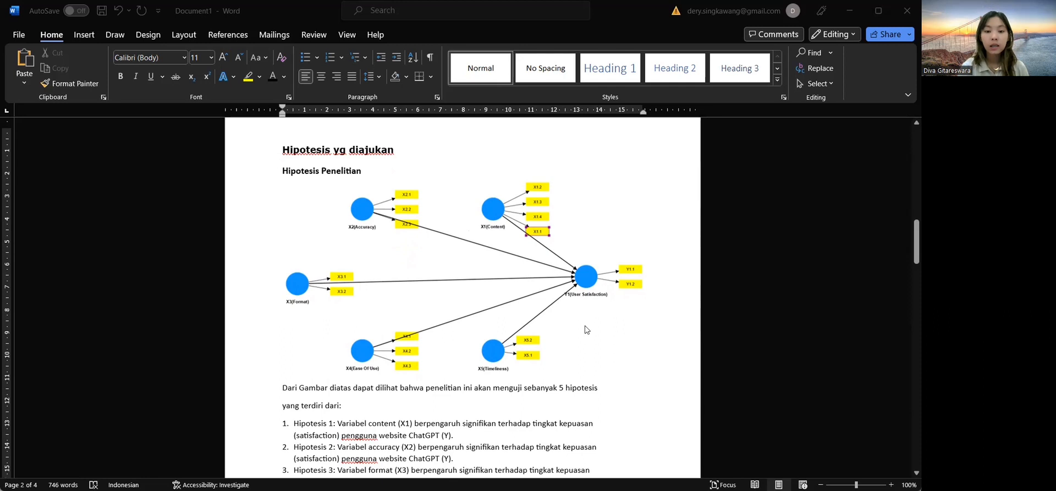
scroll(586, 330, down, 2)
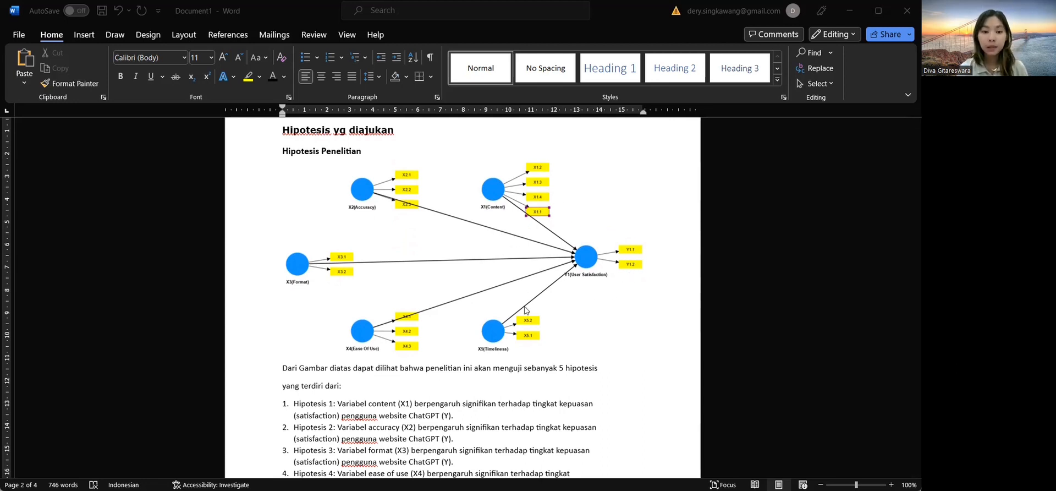
Step: Review the hypothesis test results, the P value table with its H1 to H5 explanations, and the conclusion section
scroll(454, 326, down, 10)
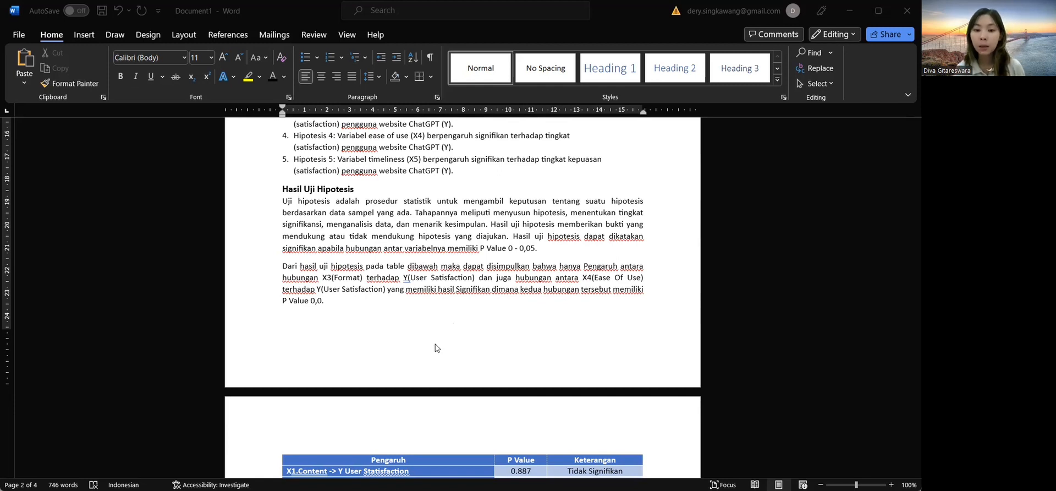
scroll(434, 344, down, 5)
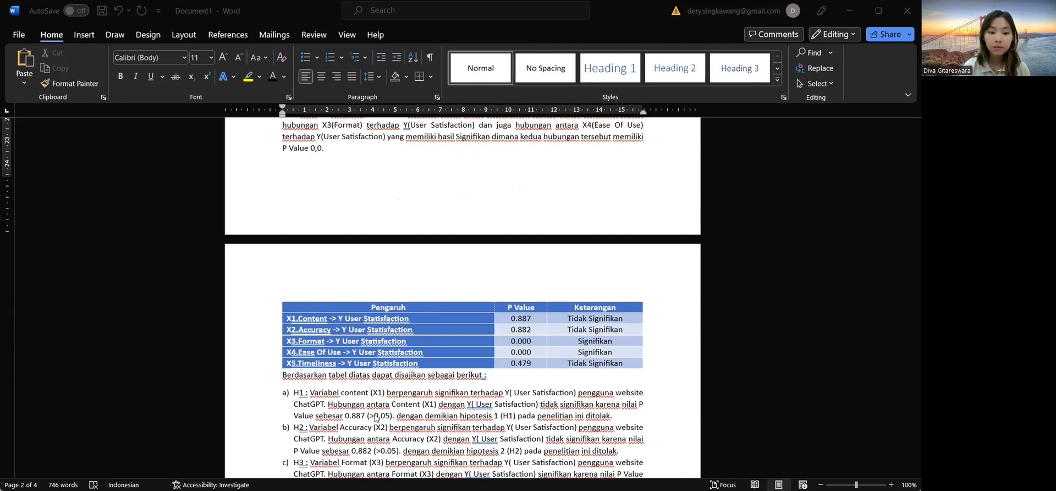
scroll(377, 418, down, 2)
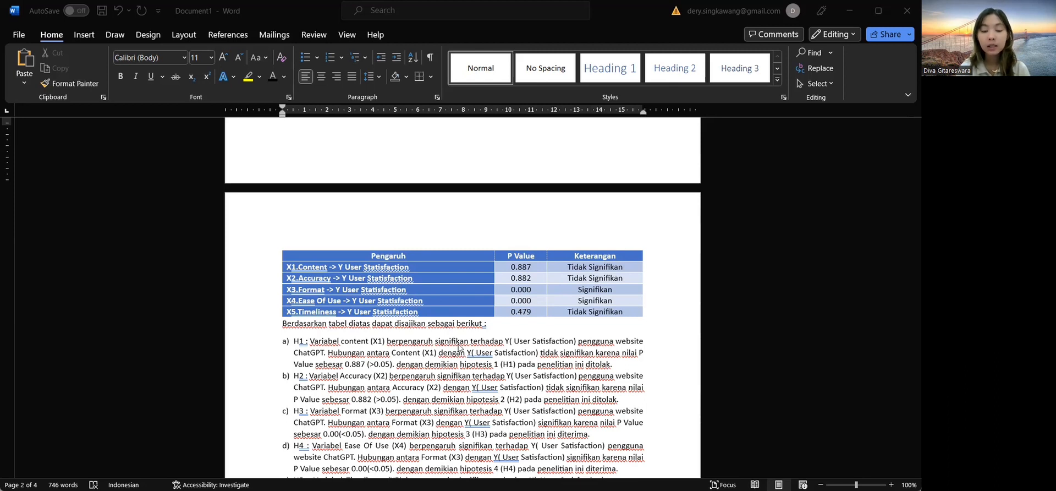
scroll(459, 347, down, 8)
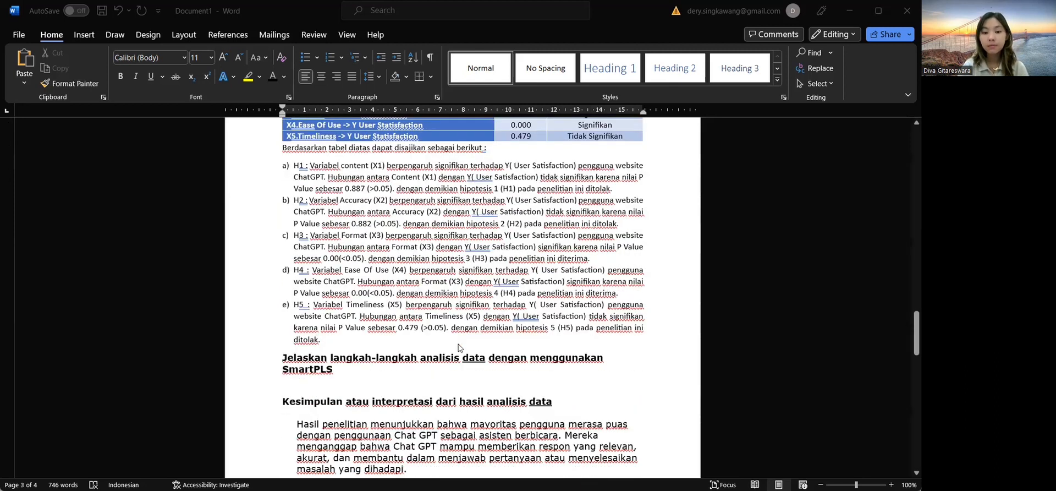
scroll(459, 346, down, 1)
scroll(459, 347, down, 1)
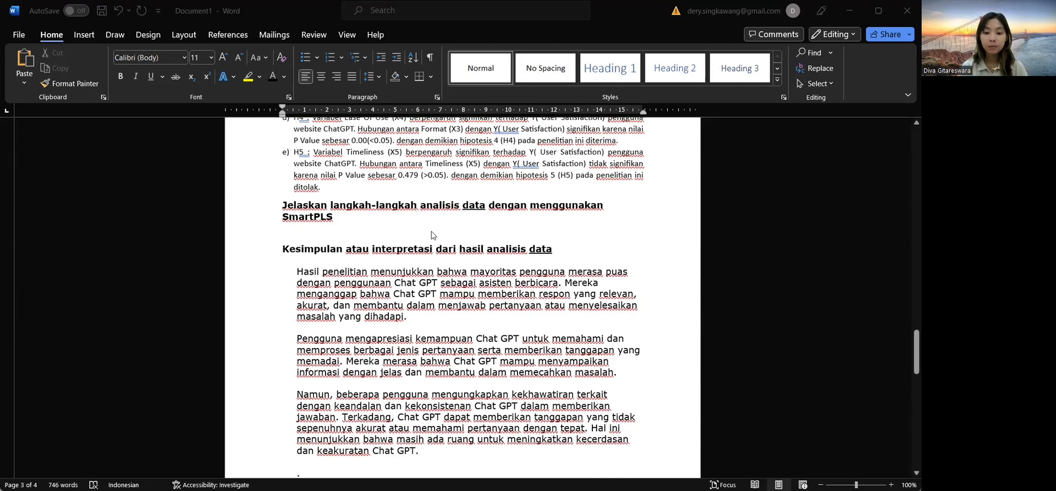
scroll(432, 231, up, 3)
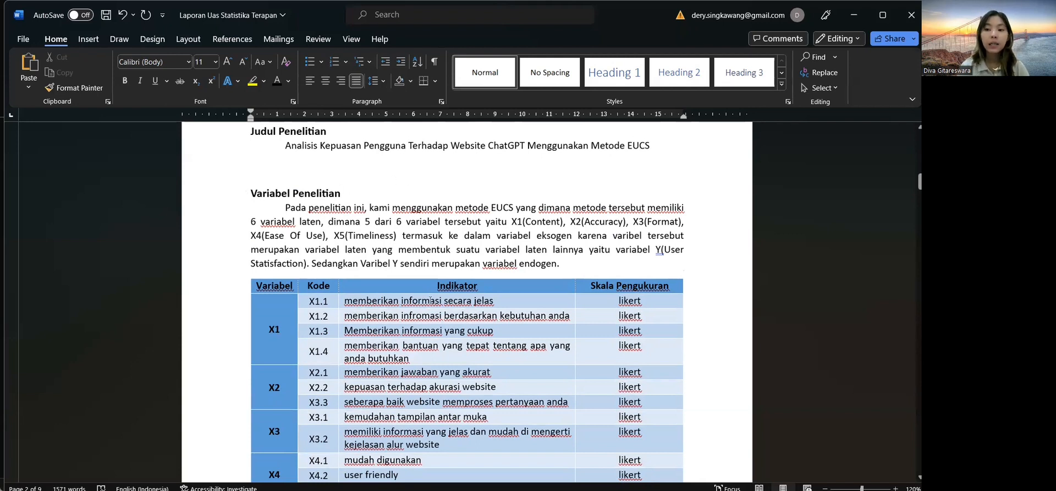
Step: Examine the research variables, the indicator table and the hypothesis diagram in the Laporan Uas Statistika Terapan report
scroll(431, 300, down, 1)
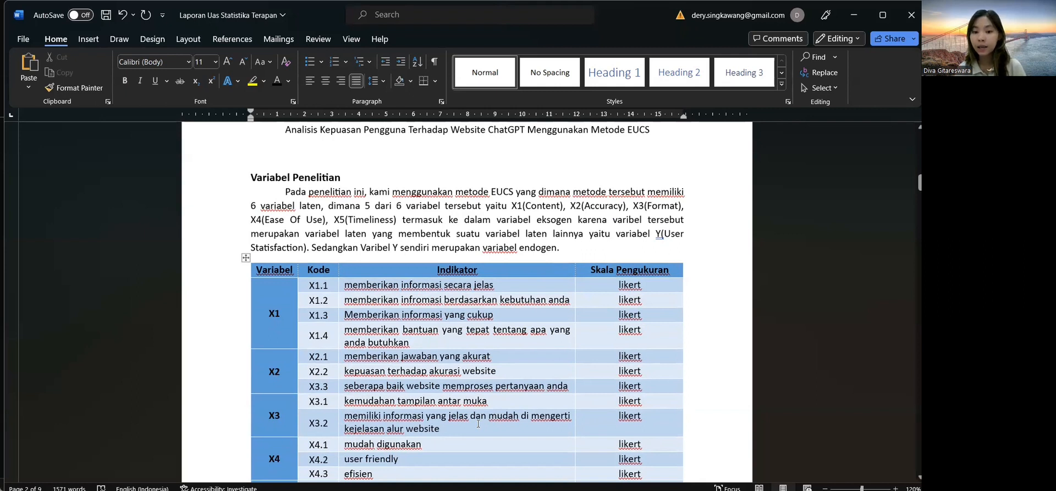
scroll(478, 423, down, 1)
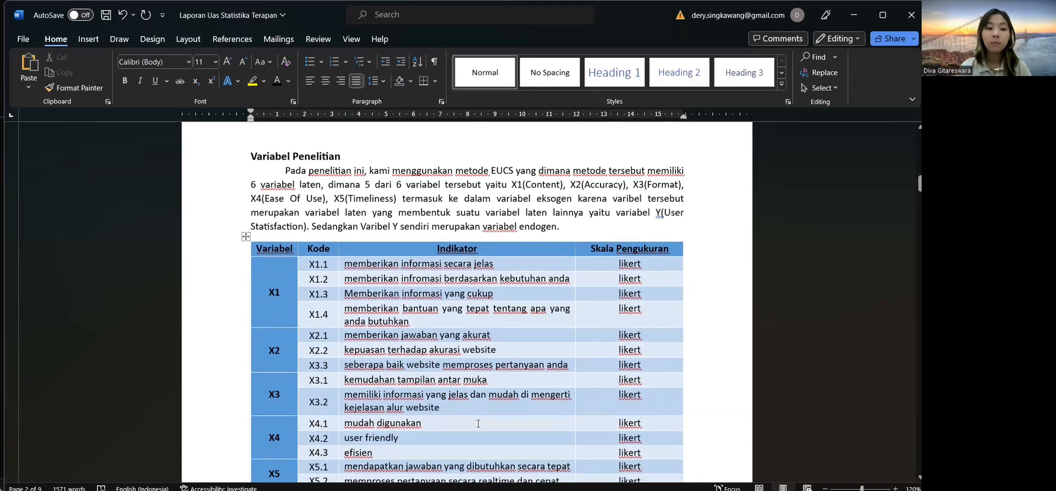
scroll(478, 423, down, 5)
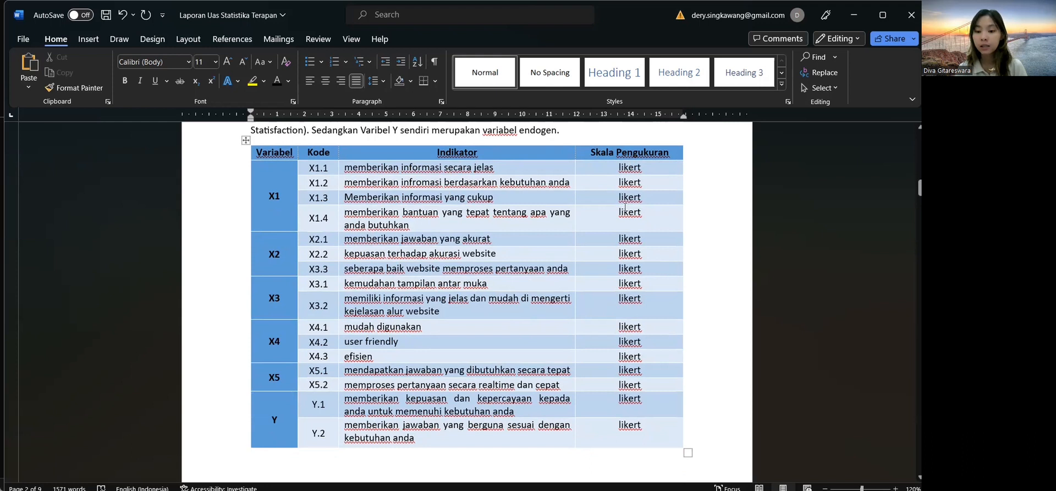
scroll(531, 296, down, 8)
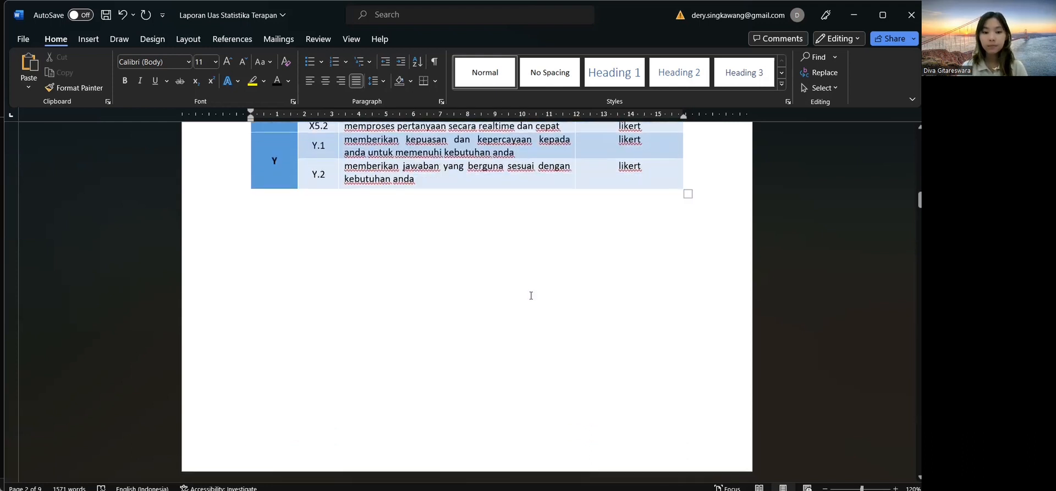
scroll(531, 296, down, 10)
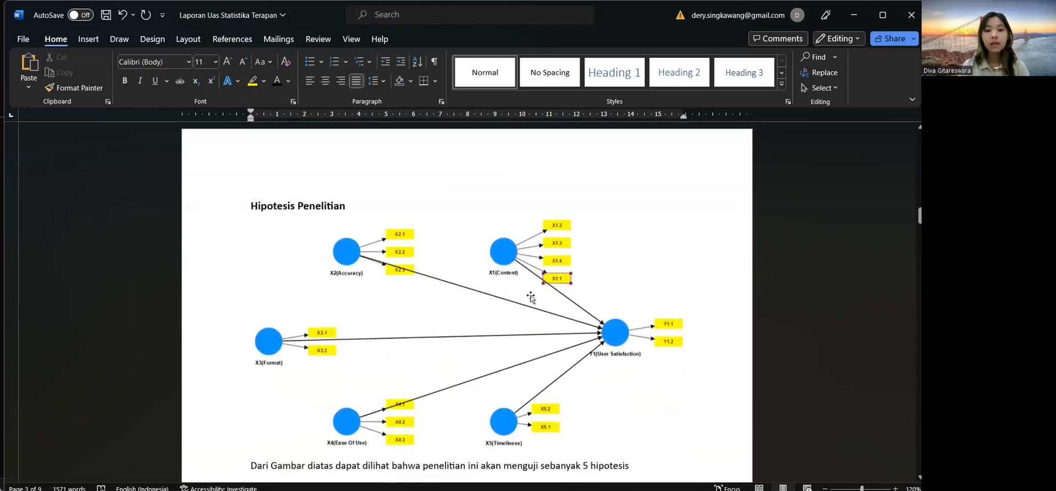
scroll(531, 297, down, 1)
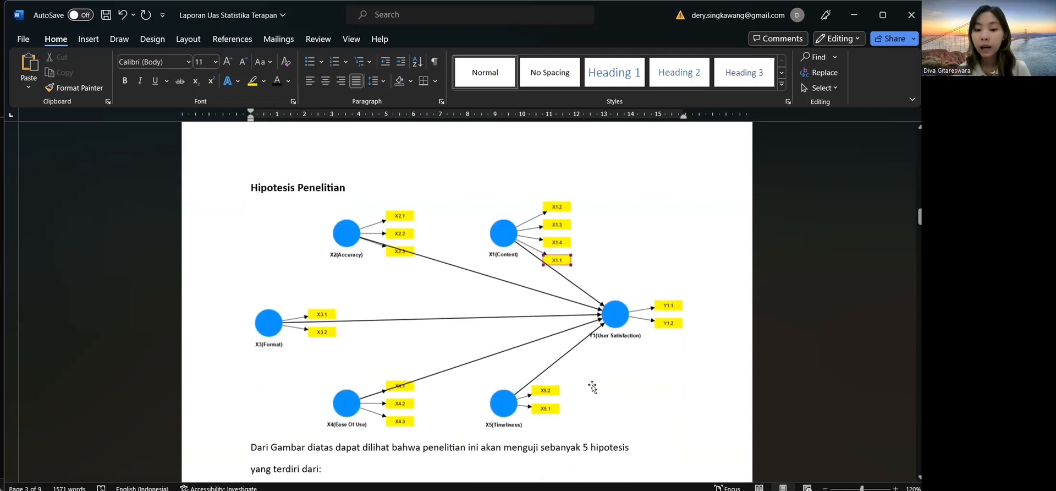
scroll(589, 385, down, 1)
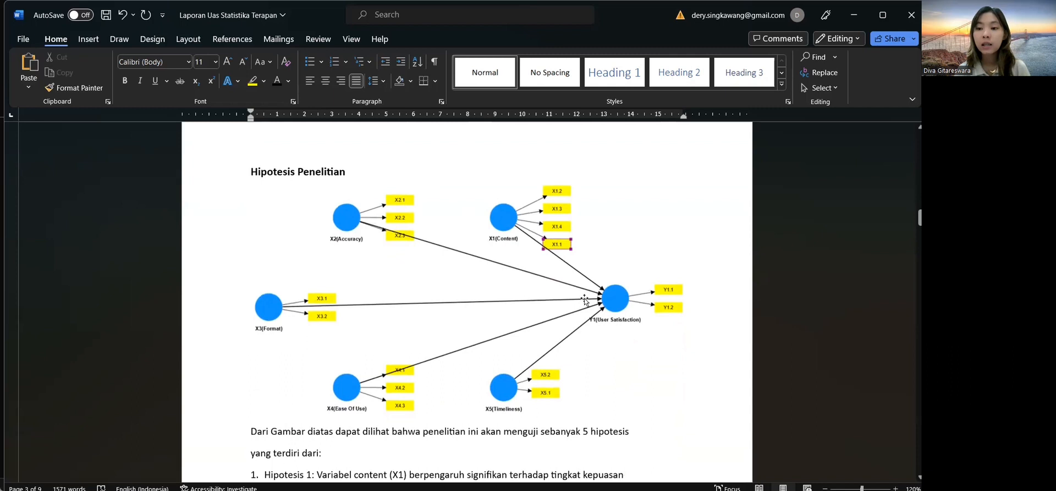
scroll(423, 281, down, 1)
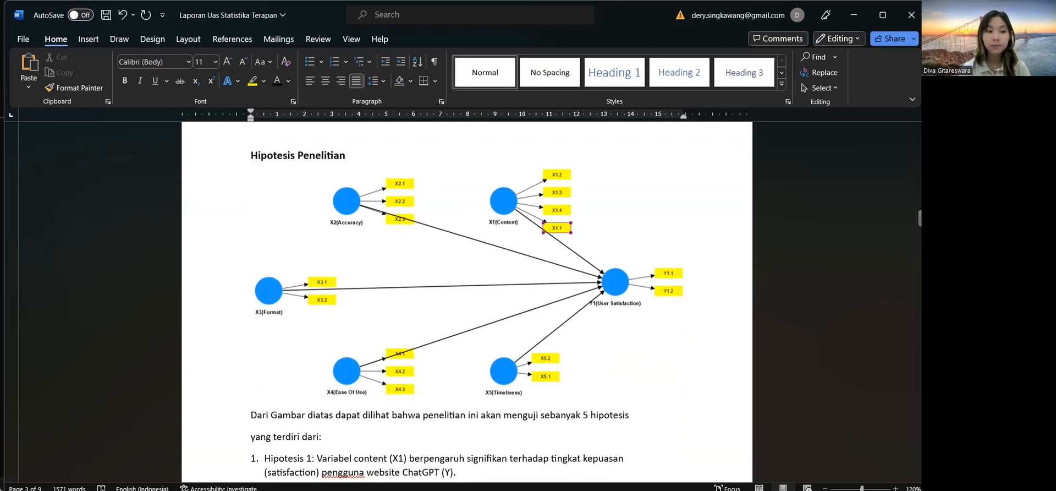
Step: Switch to SmartPLS 4 and create a new project named Latihan 2
key(alt+Tab)
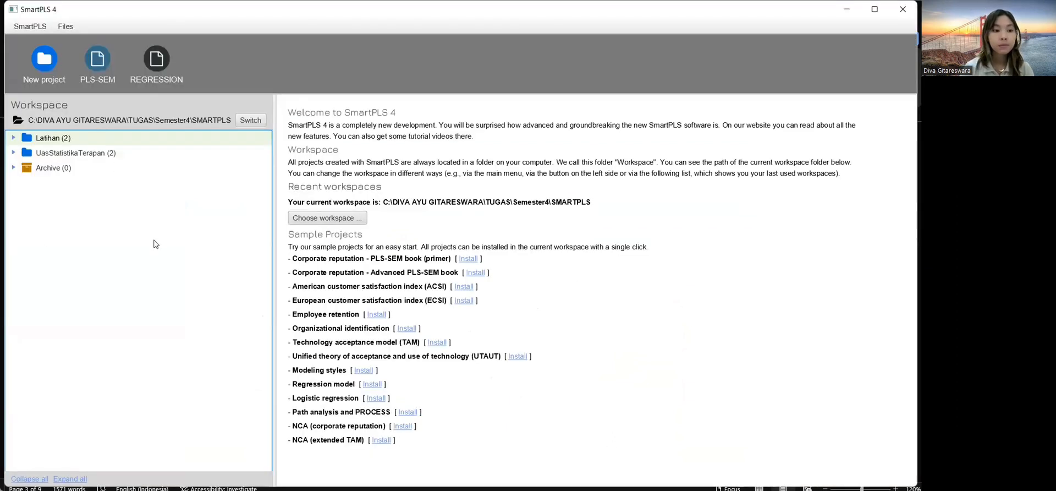
click(35, 71)
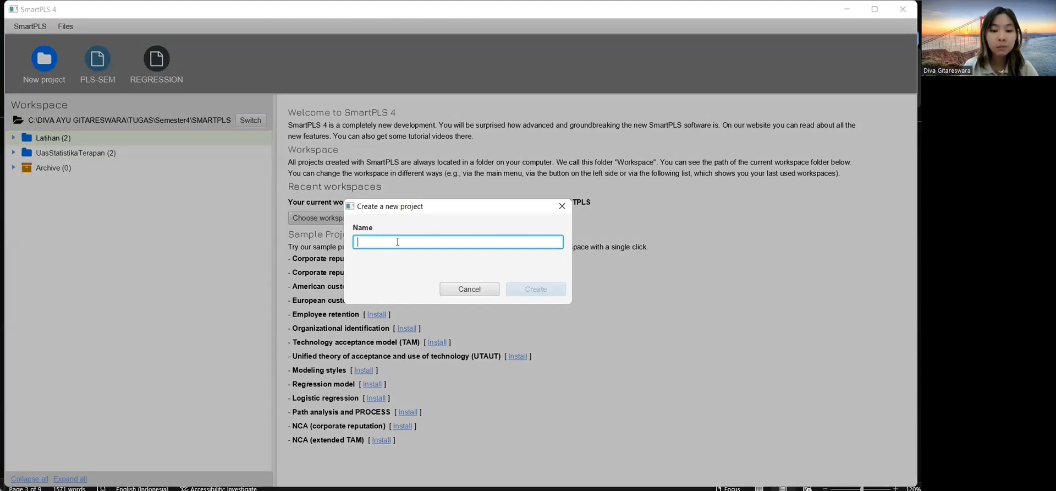
text(Latihan 1)
key(BackSpace)
key(BackSpace)
key(BackSpace)
key(BackSpace)
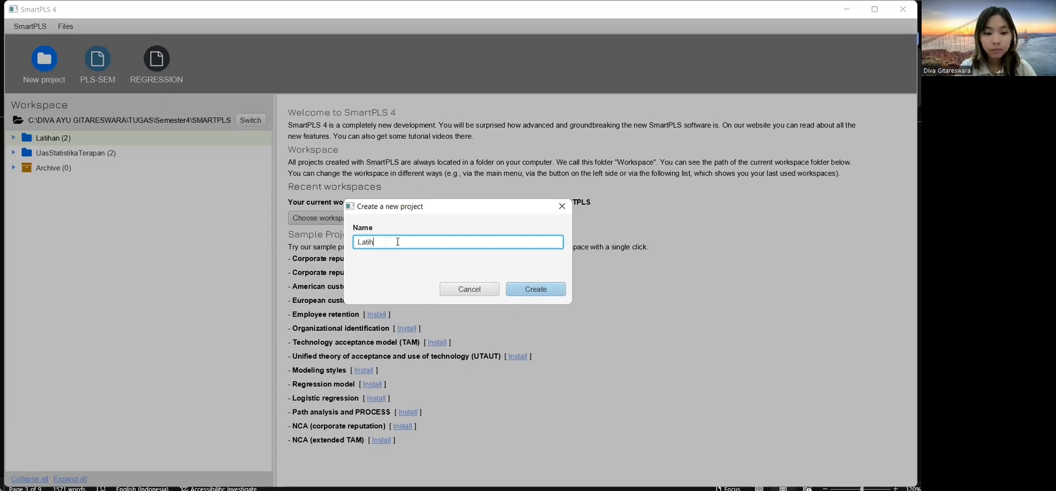
text(an 2)
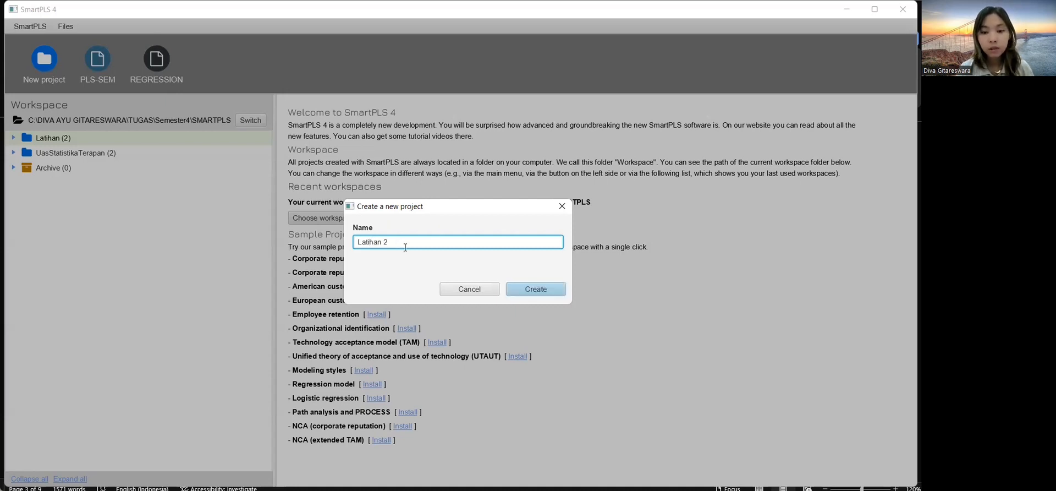
click(535, 285)
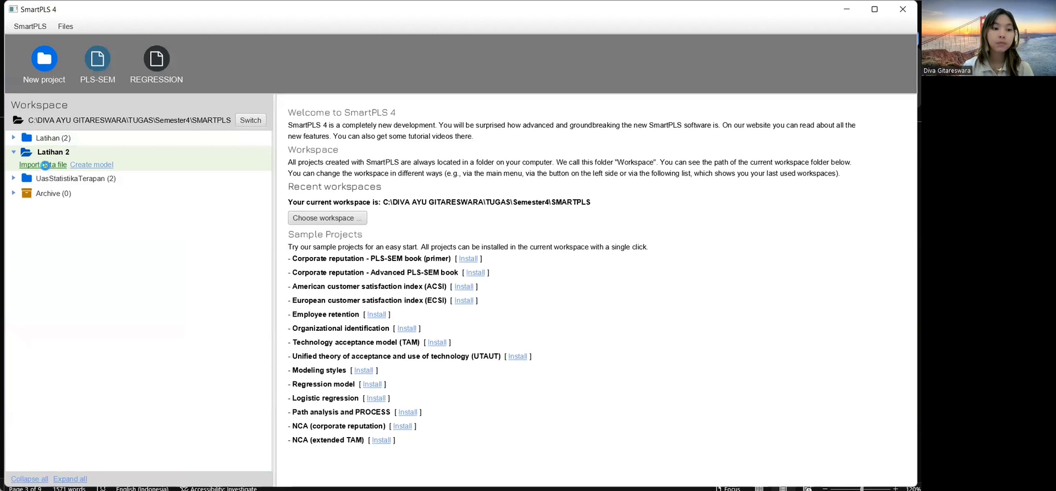
Step: Choose the DatasetUasStater file from the Semester4 folder as the data file for the Latihan 2 project
click(44, 164)
click(193, 152)
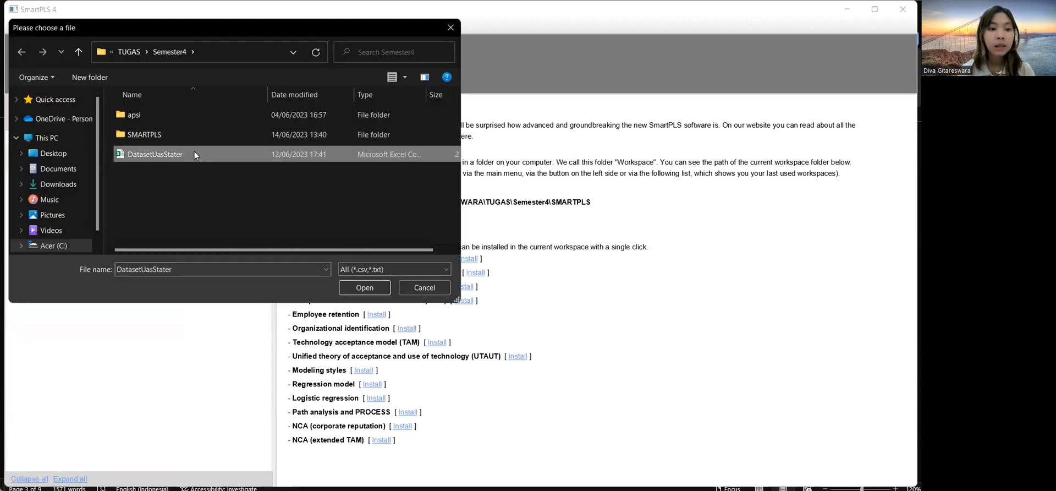
click(366, 287)
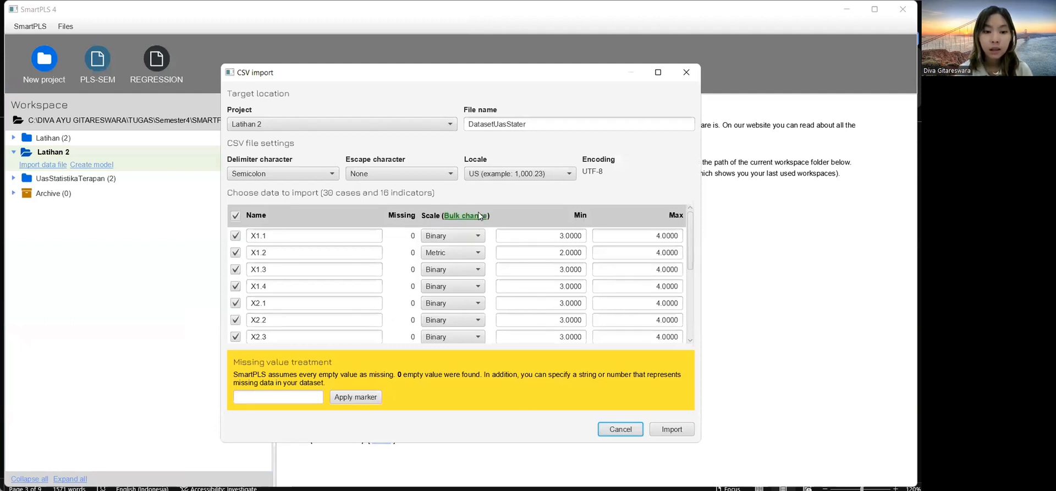
Step: Set all indicators to the Metric scale with minimum 2 and maximum 5 in bulk, and import the dataset
click(479, 216)
click(366, 241)
click(364, 256)
click(433, 241)
text(2.0000)
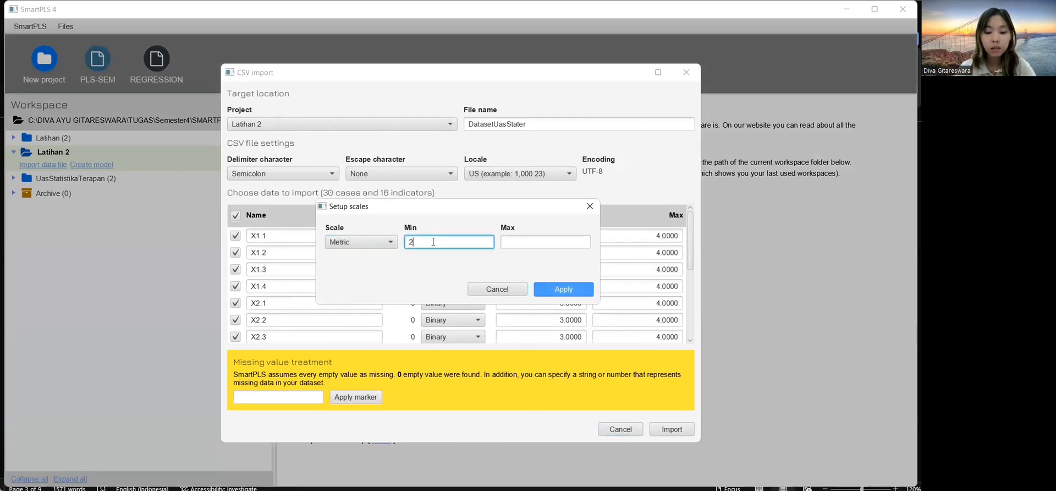
click(507, 243)
text(5.0000)
click(575, 295)
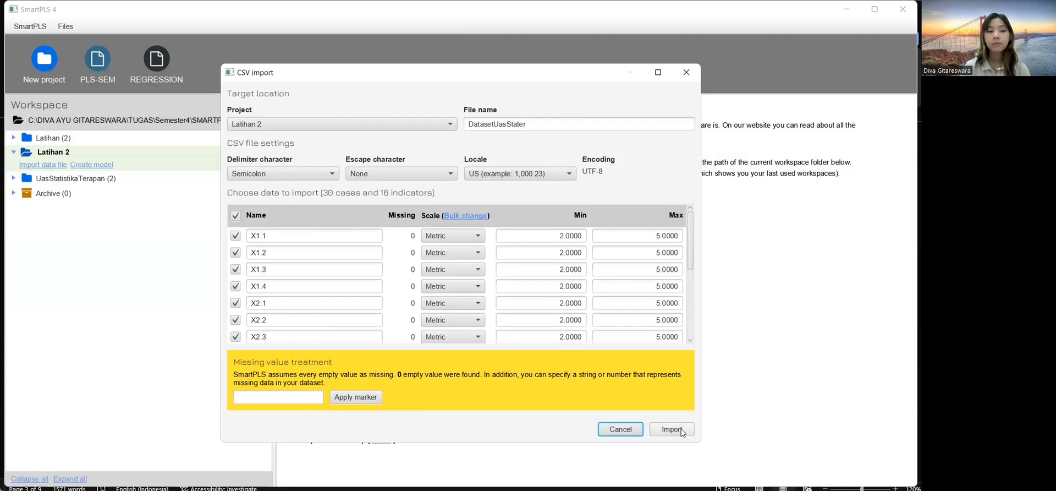
click(672, 429)
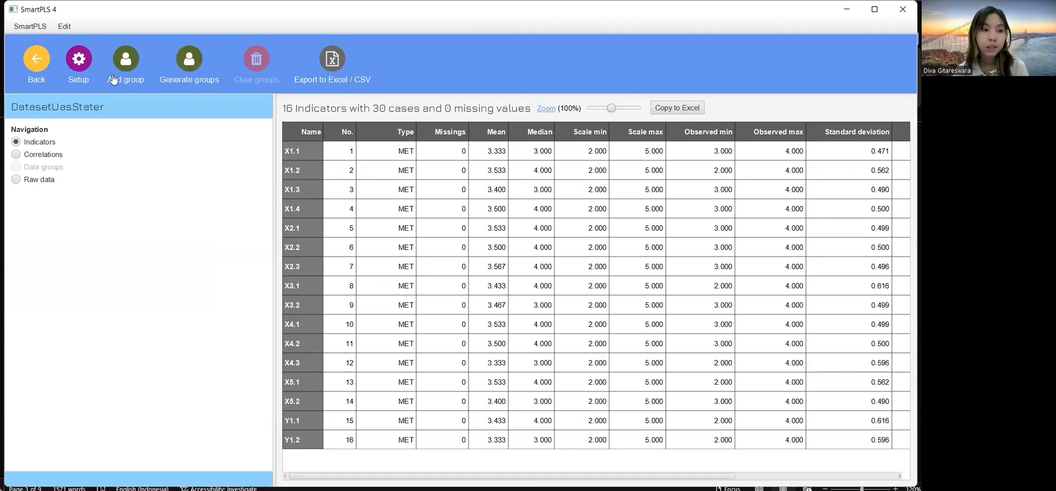
Step: Return to the workspace and create a PLS-SEM model named LatihanPLS in the Latihan 2 project
click(43, 59)
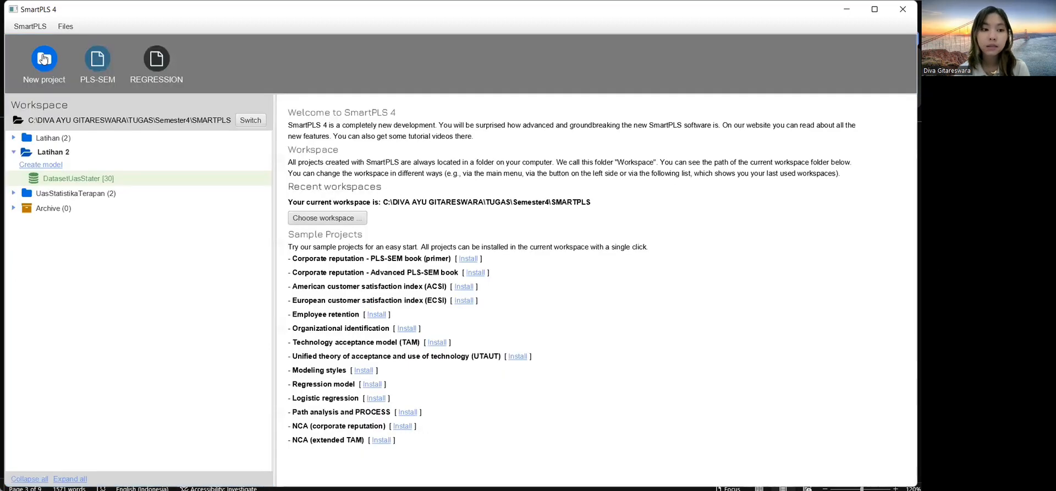
click(48, 167)
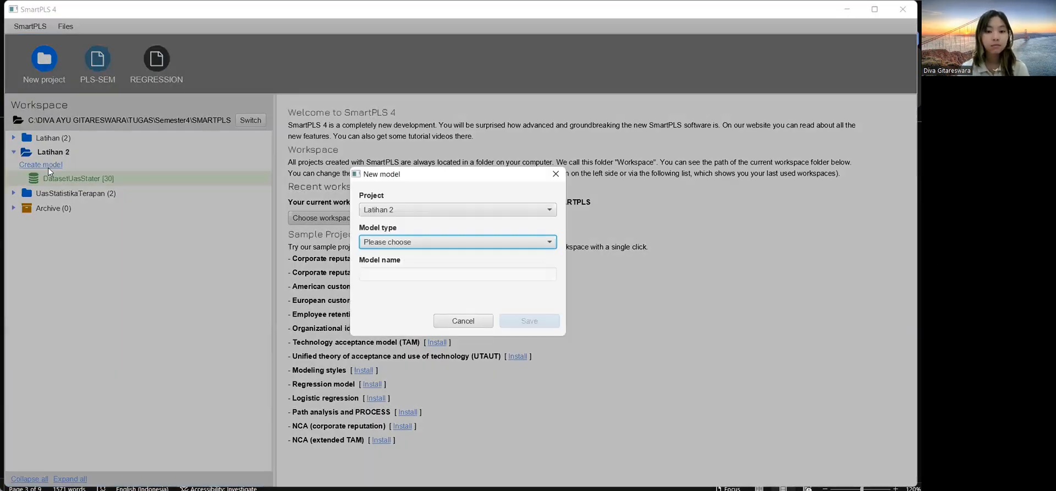
click(439, 242)
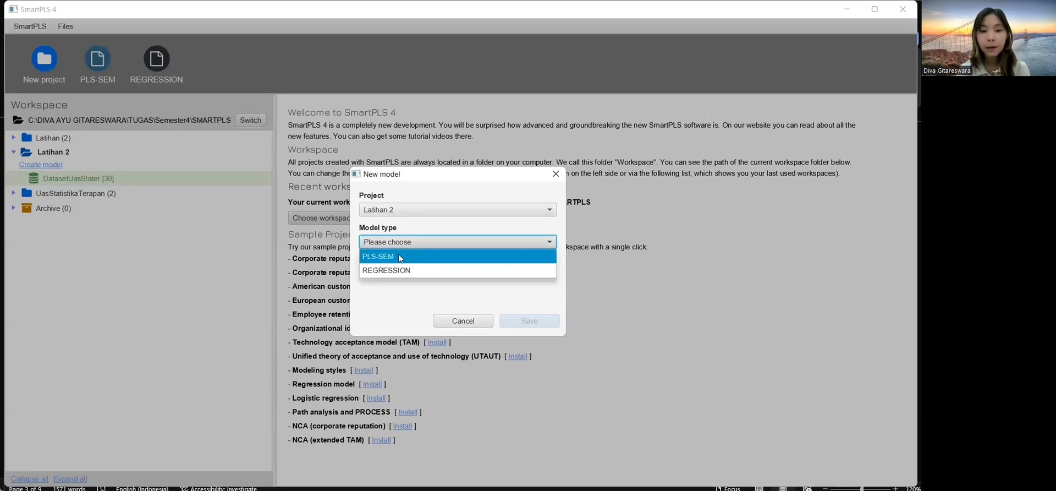
click(400, 257)
click(393, 272)
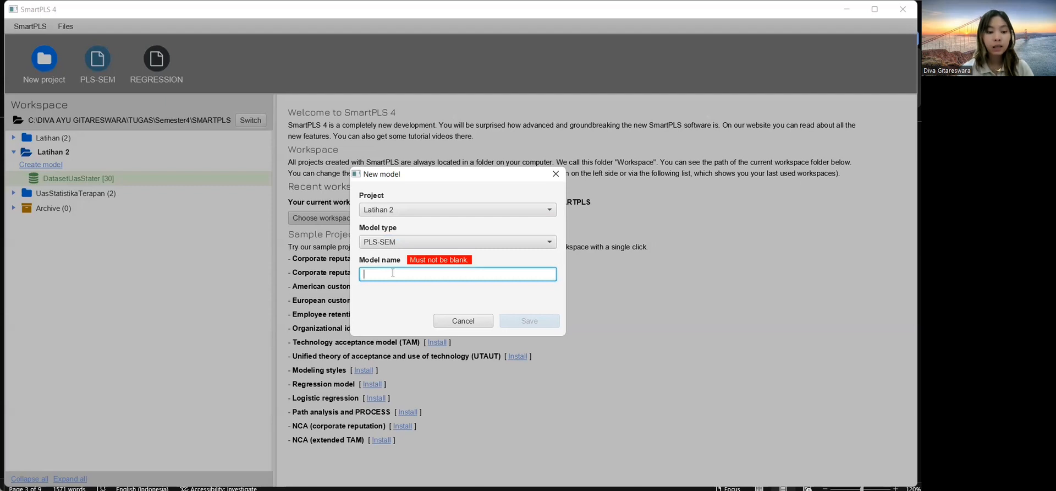
text(Latihan)
key(Caps_Lock)
text(PLS)
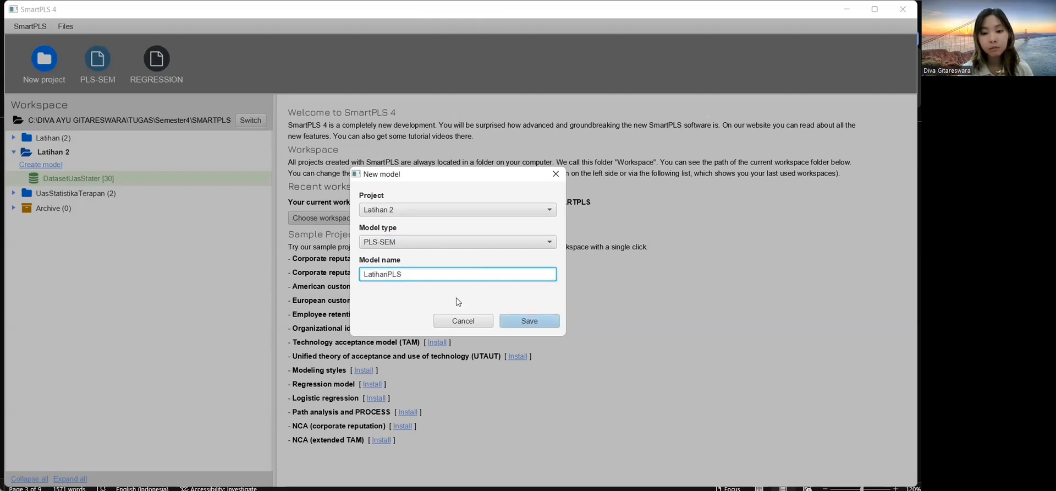
click(525, 317)
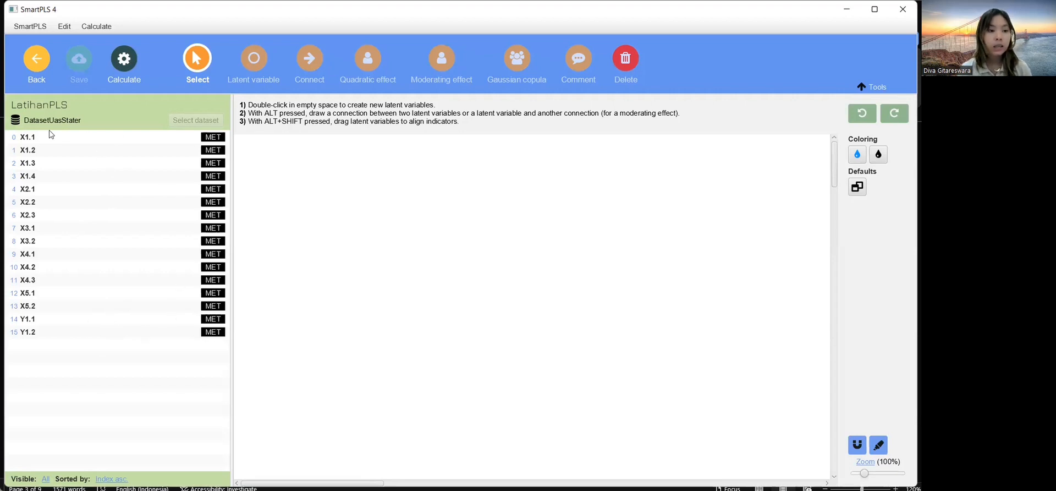
Step: Add a latent variable named x1 content with indicators X1.1 to X1.4 and place it near the canvas's upper middle
click(34, 141)
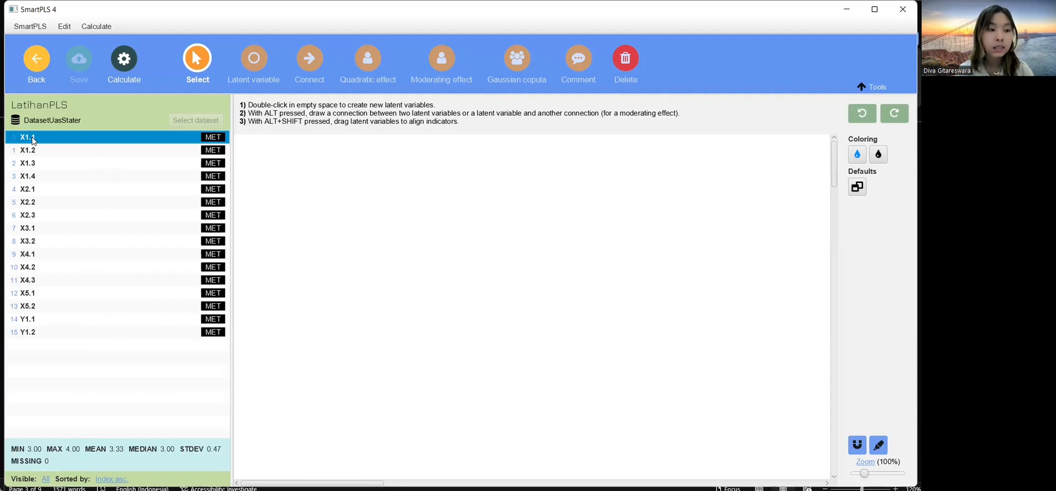
shift+click(34, 179)
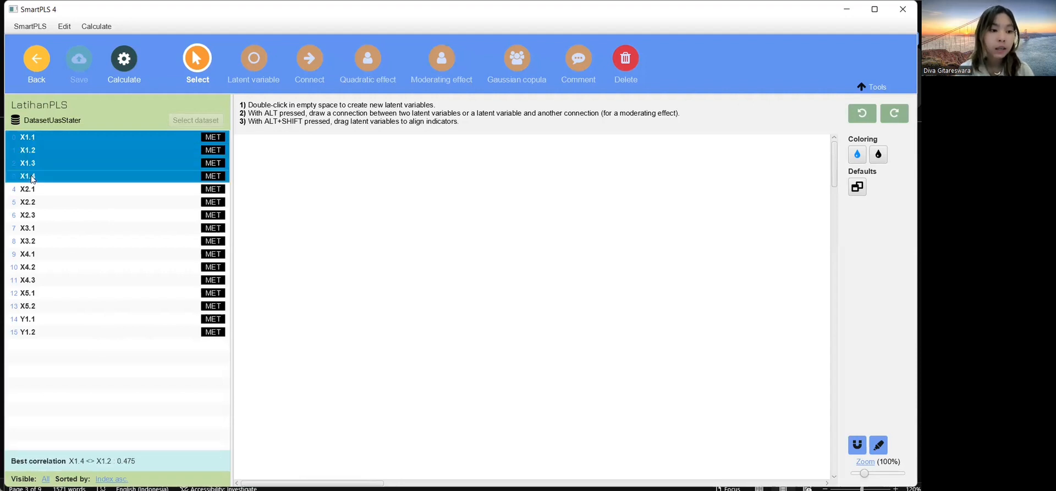
drag(66, 159, 302, 249)
drag(346, 219, 354, 216)
key(BackSpace)
key(BackSpace)
key(BackSpace)
key(BackSpace)
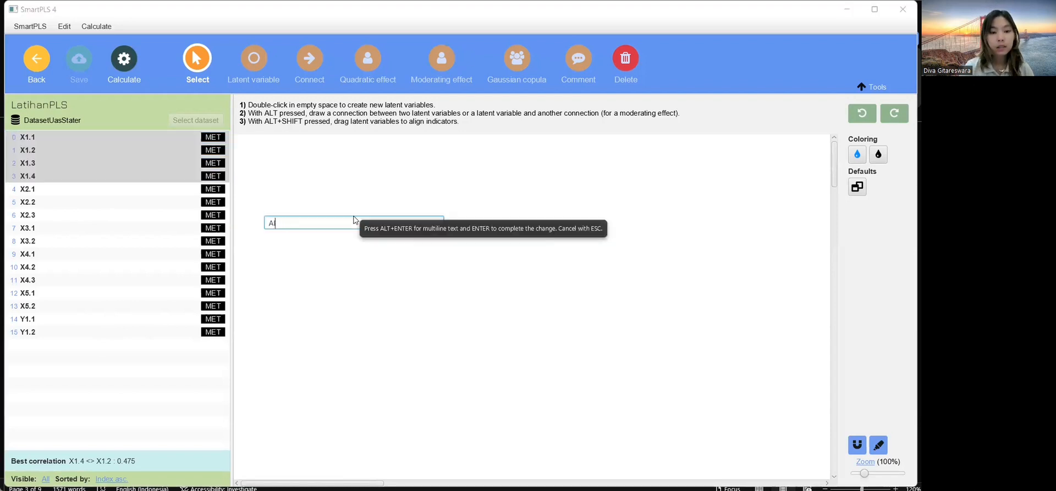
text(x1)
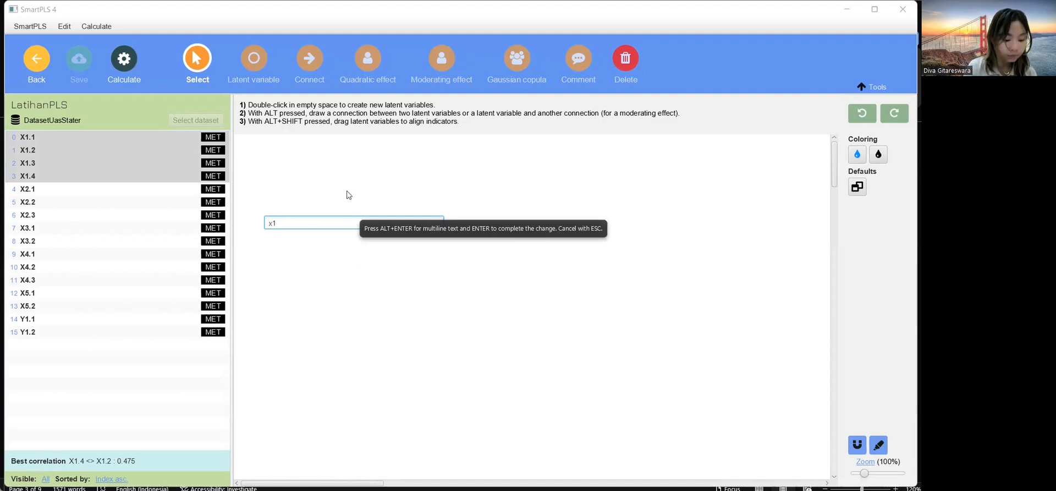
text( content)
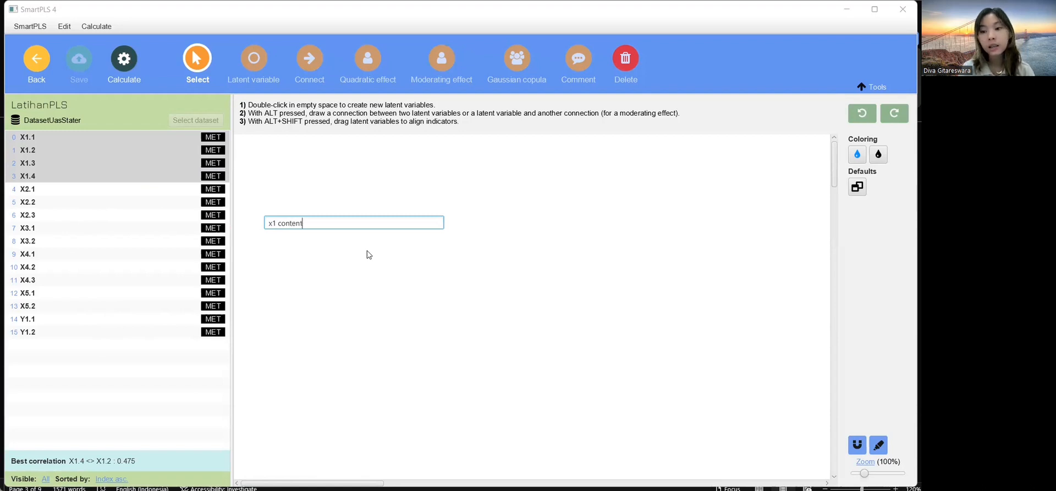
key(Return)
drag(345, 221, 526, 196)
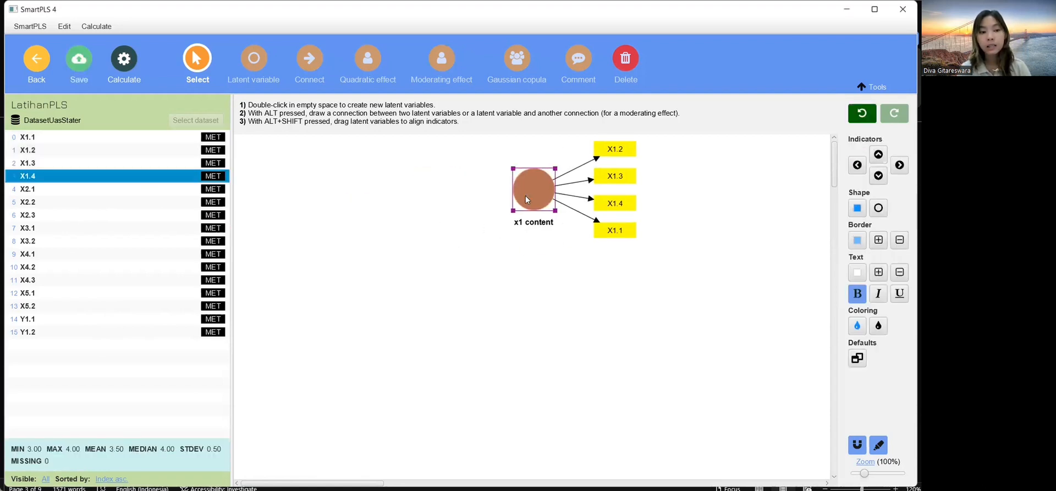
Step: Add a latent variable named X2. Accuracy with indicators X2.1 to X2.3 and place it below x1 content
click(43, 190)
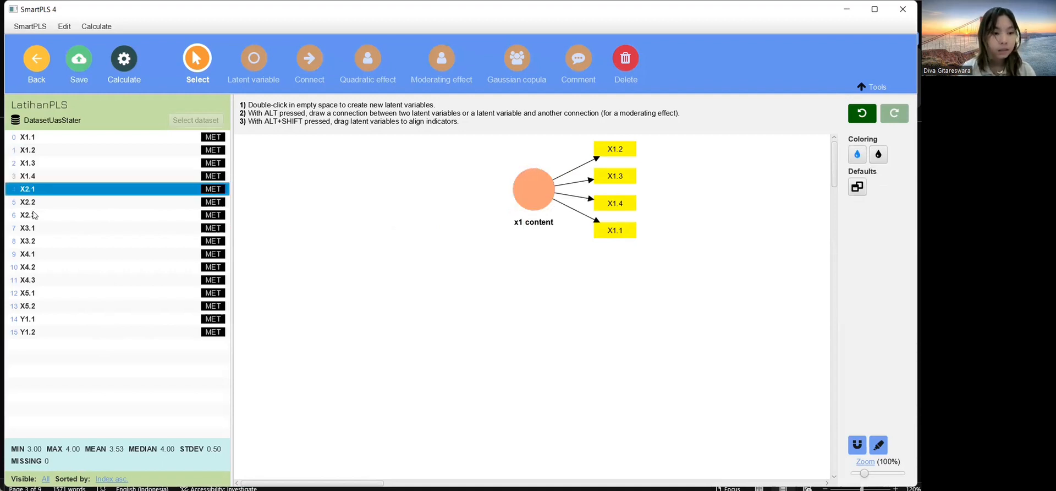
shift+click(34, 217)
drag(34, 216, 320, 328)
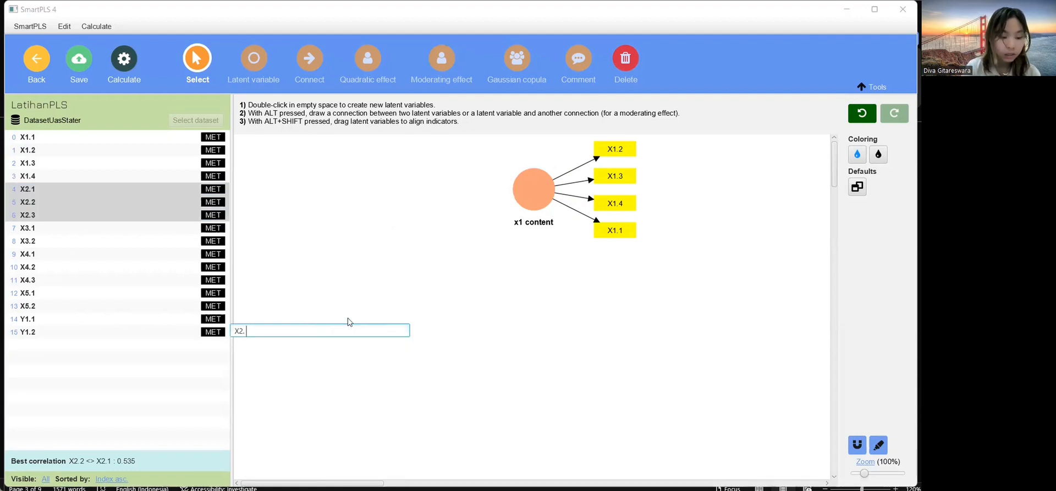
text(Accuracy)
key(Return)
drag(329, 322, 600, 326)
click(501, 296)
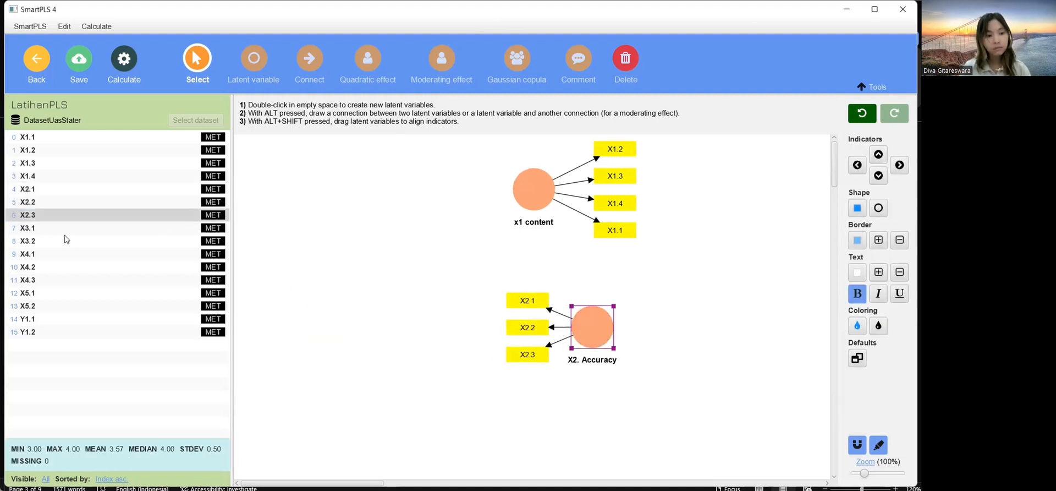
Step: Add a latent variable named X3.Format with indicators X3.1 and X3.2, and arrange the two indicators beside it
click(46, 230)
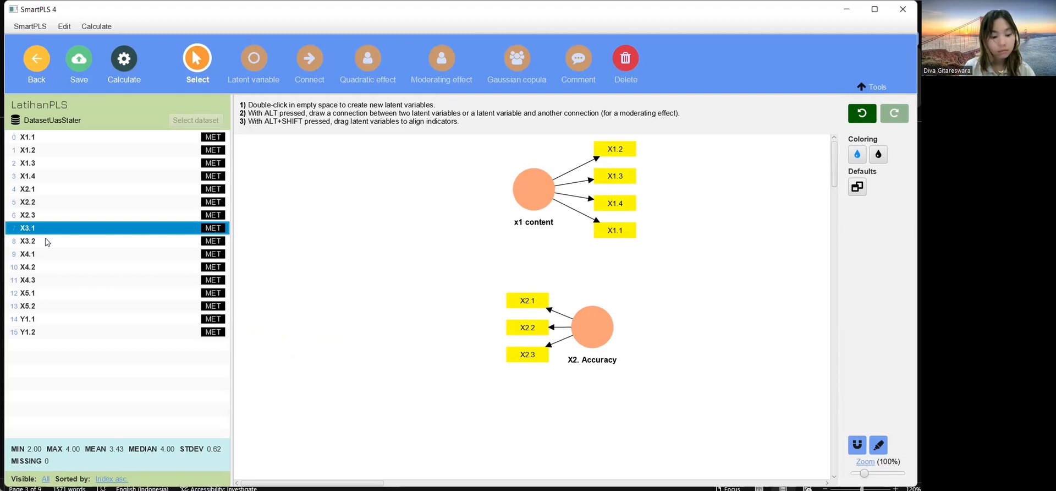
shift+click(47, 241)
drag(45, 238, 286, 282)
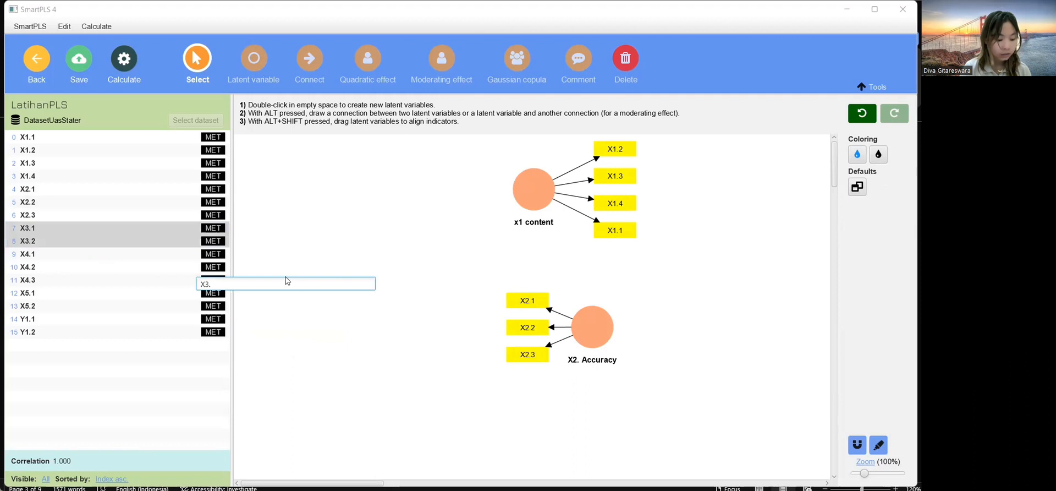
text(Format)
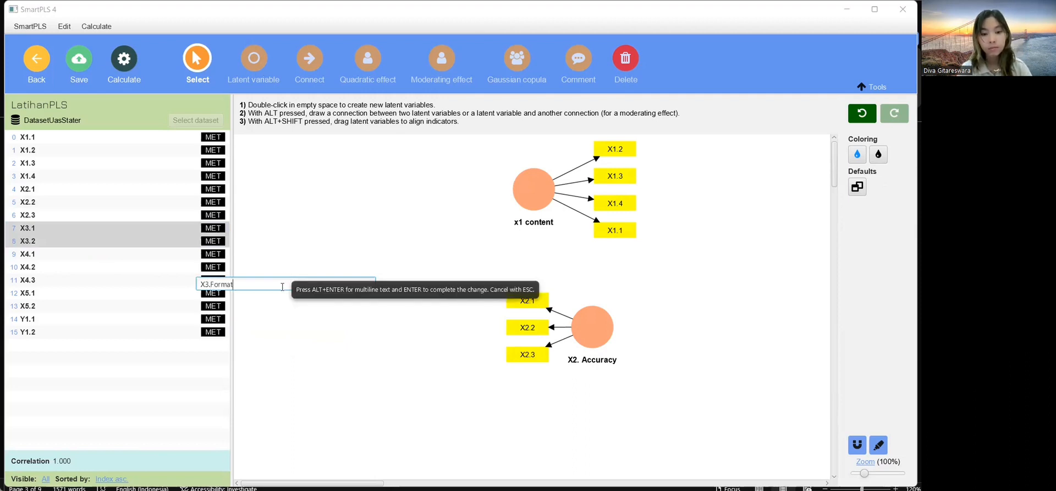
key(Return)
drag(292, 275, 330, 230)
drag(355, 266, 325, 274)
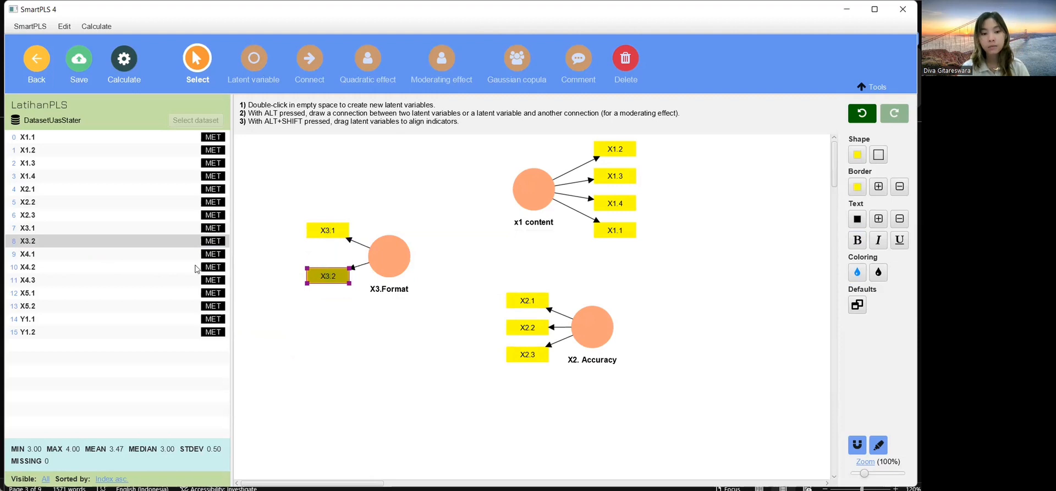
Step: Add a latent variable named X4.Ease of use with indicators X4.1 to X4.3 and place it below X3.Format
click(58, 255)
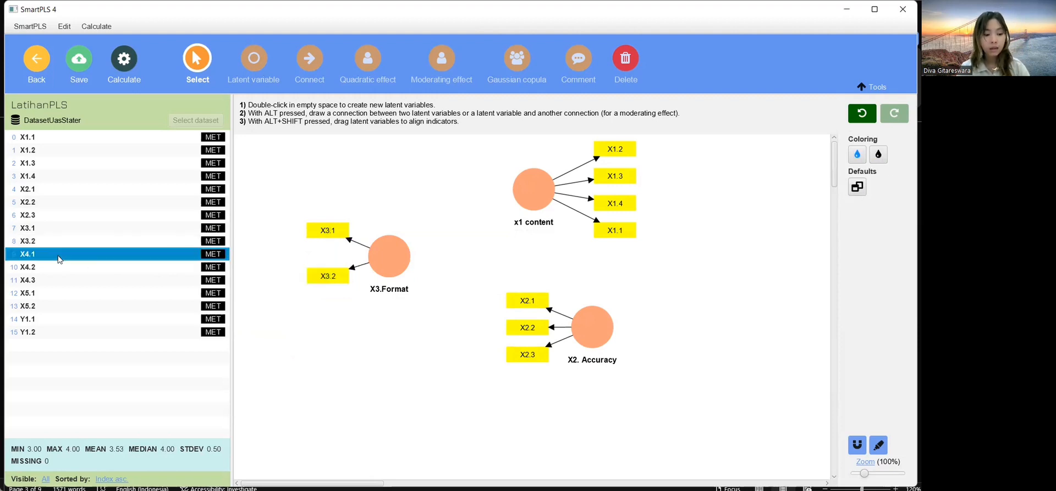
shift+click(35, 283)
drag(34, 283, 336, 381)
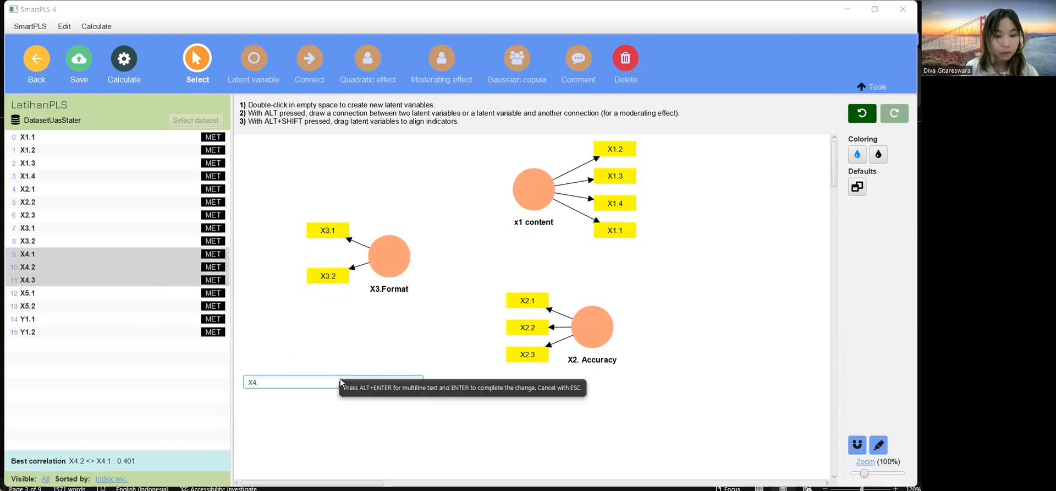
text(Ease o)
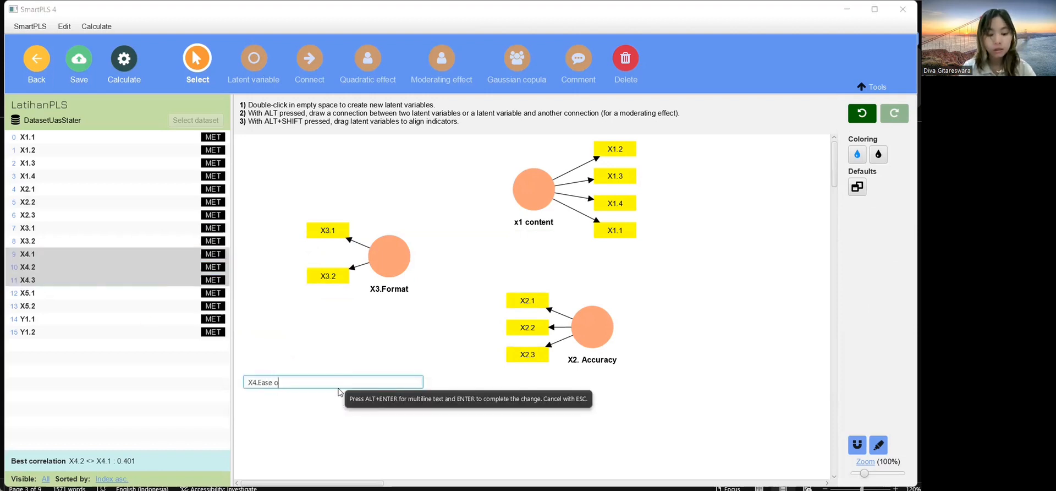
text(f use)
key(Return)
drag(338, 381, 394, 372)
Step: Add a latent variable named X5. Timeliness with indicators X5.1 and X5.2 between X4.Ease of use and X2. Accuracy
click(33, 294)
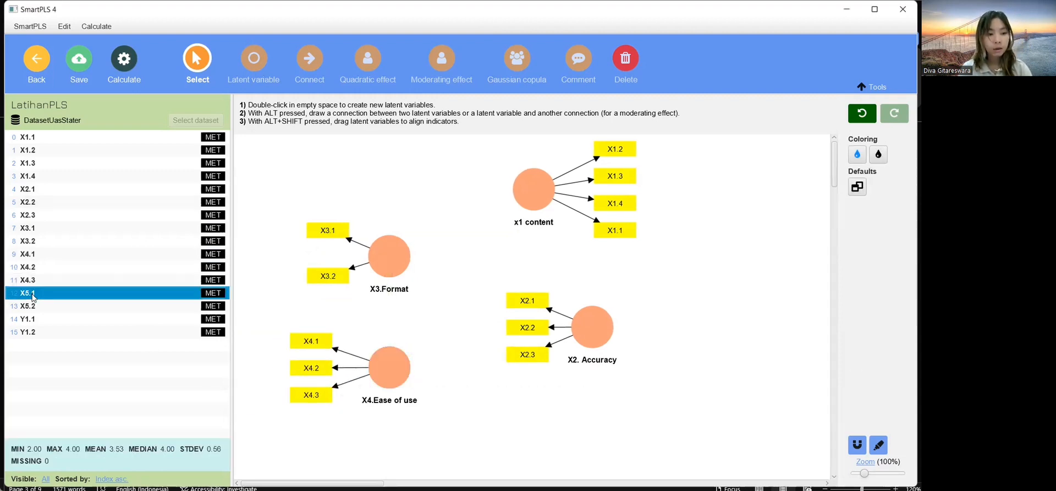
shift+click(32, 307)
drag(32, 310, 490, 396)
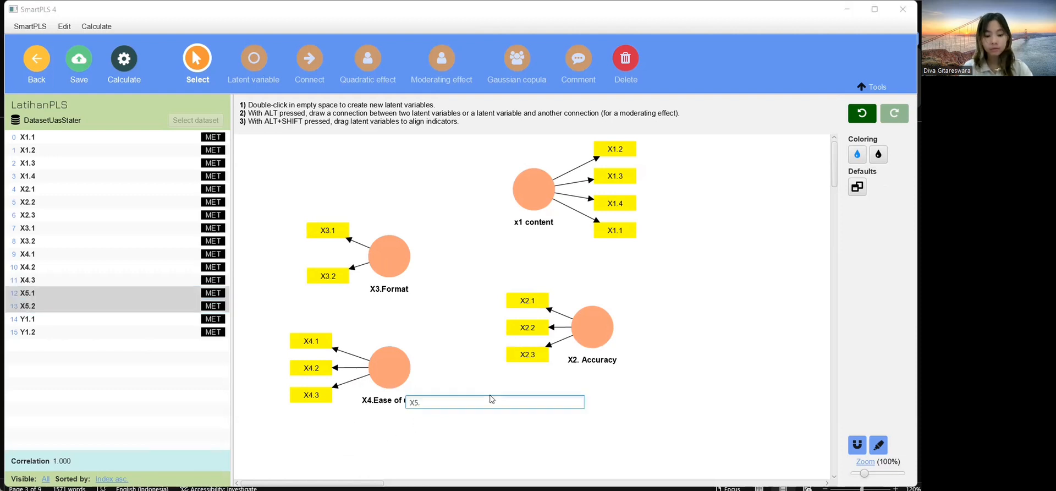
text(R)
key(BackSpace)
text(Timeliness)
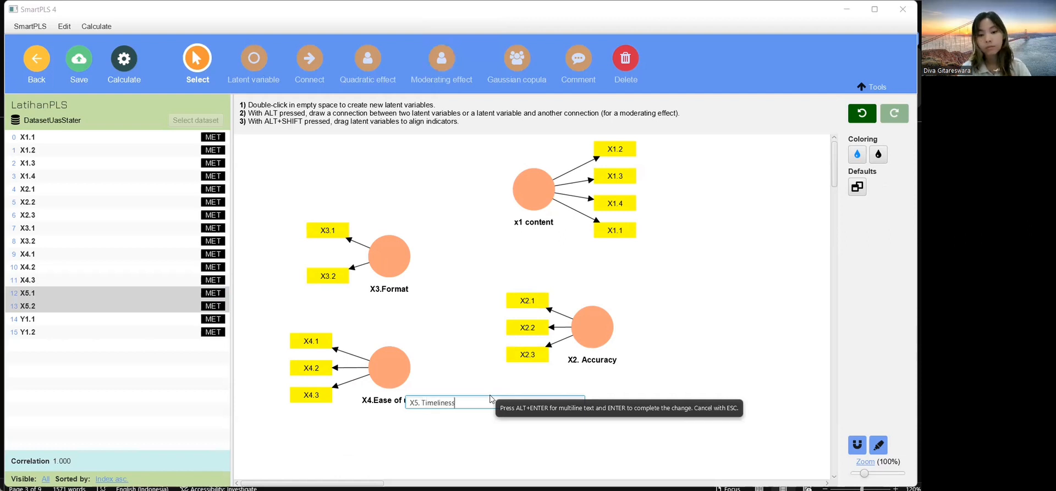
key(Return)
Step: Add a latent variable named Y1. User Satisfaction with indicators Y1.1 and Y1.2 and place it on the far side of X2. Accuracy
click(24, 323)
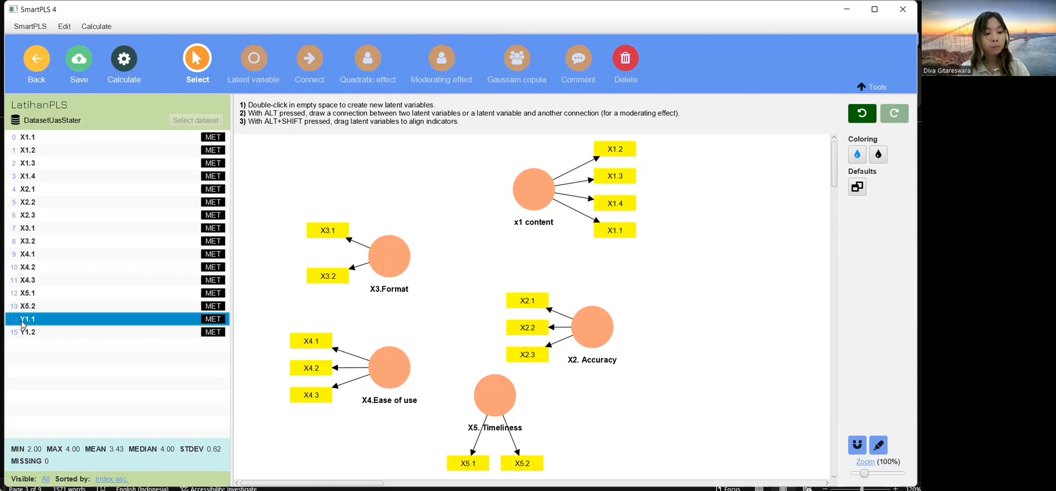
shift+click(33, 335)
drag(33, 334, 681, 369)
text(r )
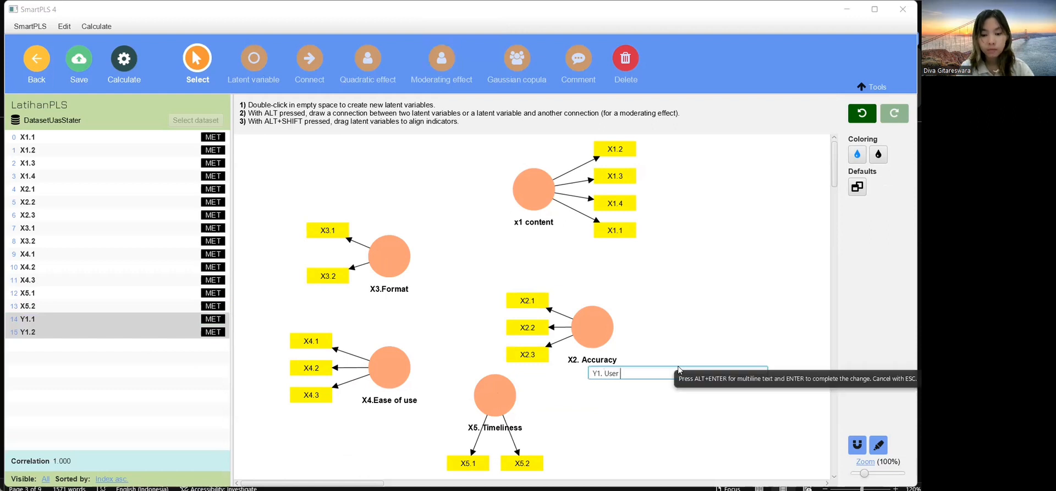
text(Satisfaction)
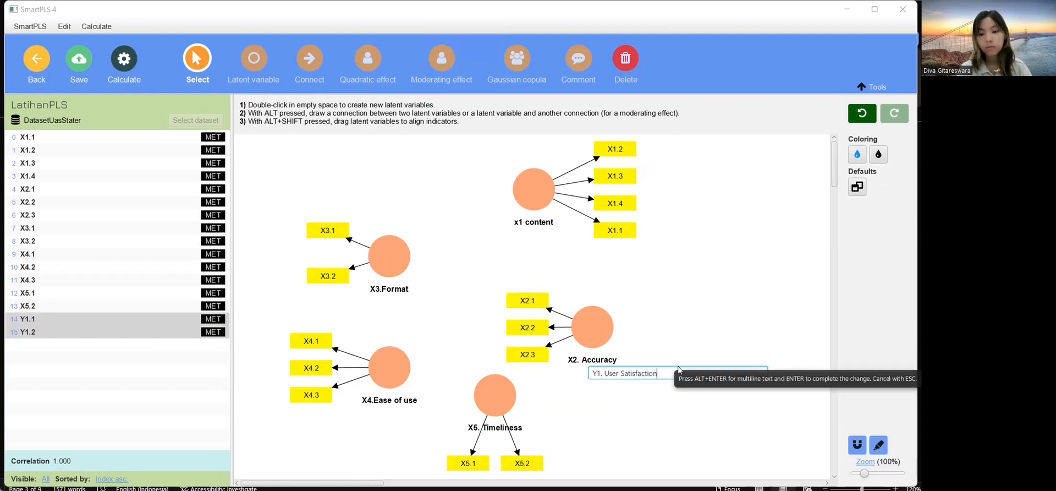
key(Return)
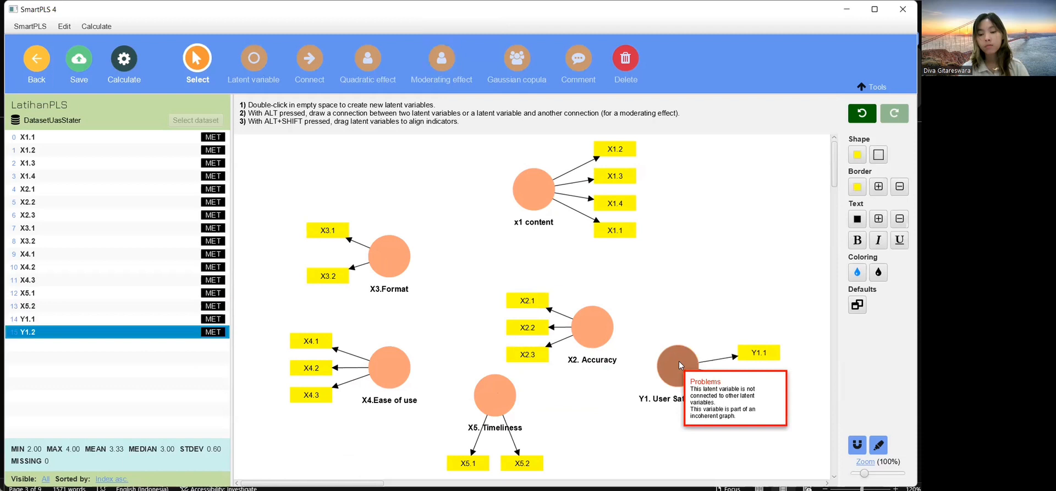
drag(683, 361, 714, 272)
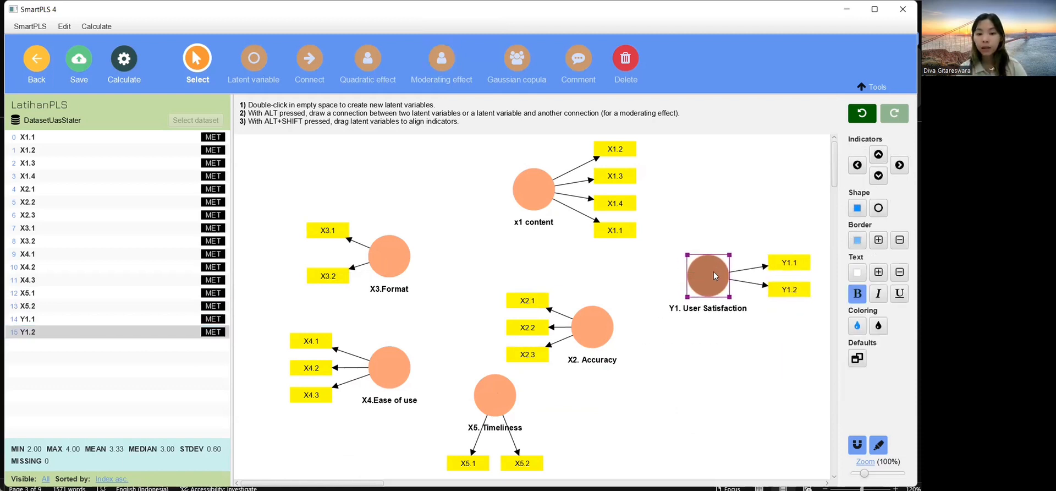
Step: Rearrange X2. Accuracy, X3.Format, X4.Ease of use and X5. Timeliness around the canvas, with Y1. User Satisfaction level with X3.Format
drag(579, 329, 402, 193)
drag(377, 259, 320, 292)
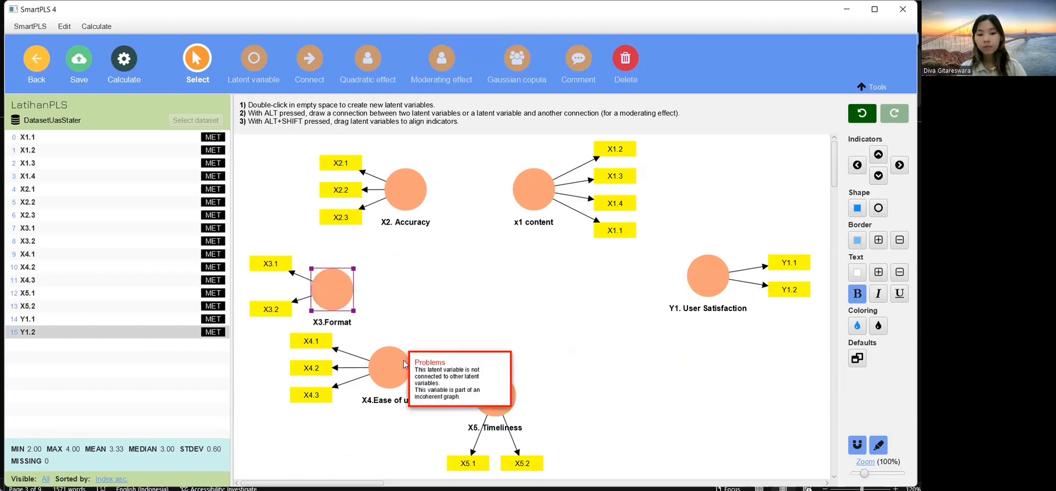
drag(391, 376, 407, 397)
drag(489, 406, 529, 398)
drag(703, 279, 677, 293)
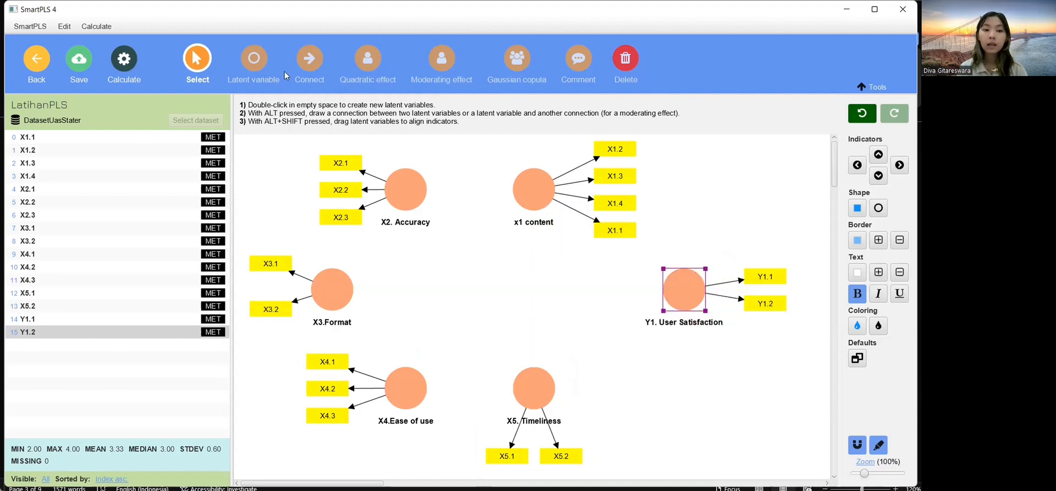
Step: Connect x1 content, X2. Accuracy, X3.Format, X4.Ease of use and X5. Timeliness each with a path to Y1. User Satisfaction
click(312, 62)
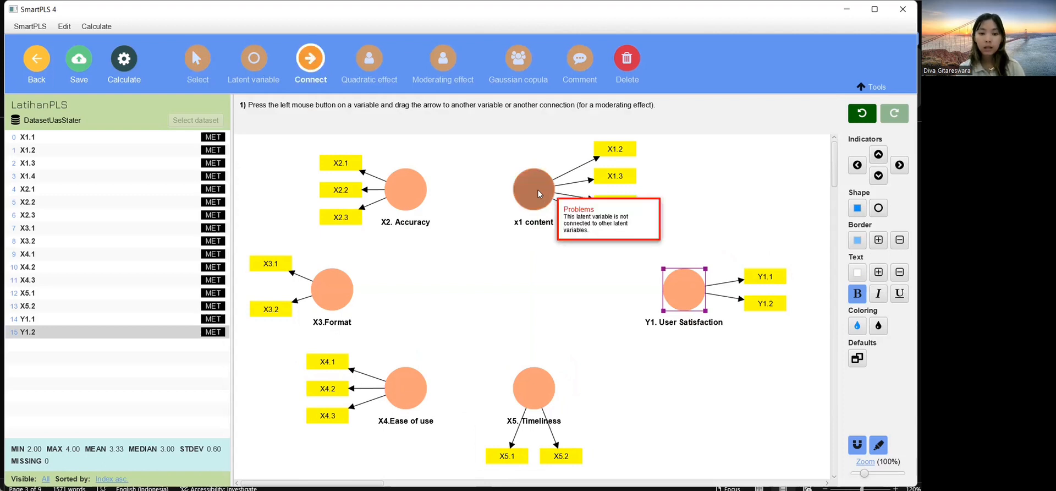
drag(540, 194, 678, 291)
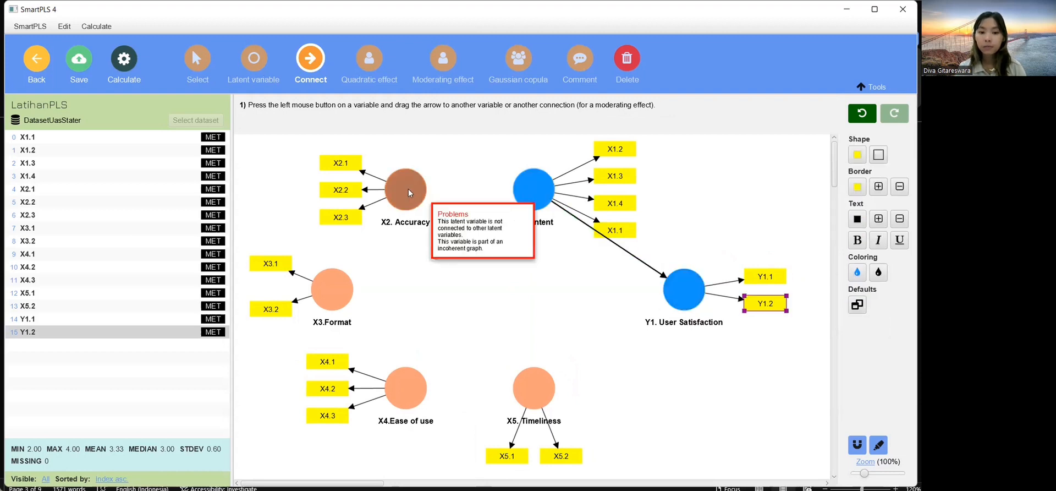
drag(405, 190, 679, 286)
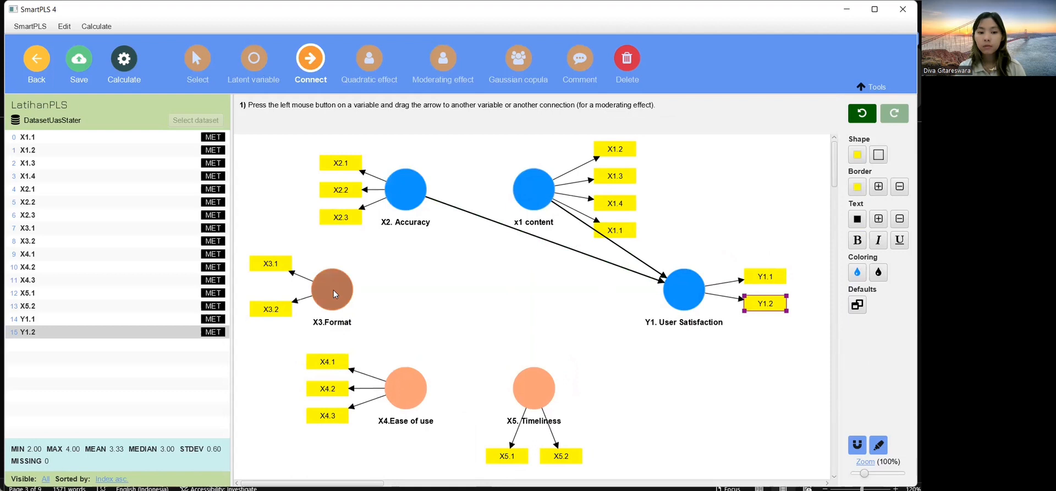
drag(332, 288, 680, 289)
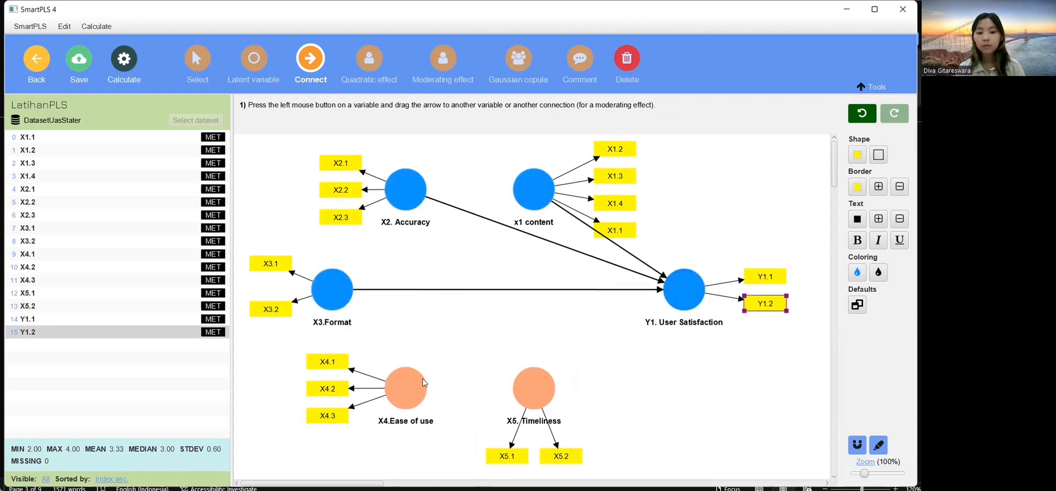
drag(411, 386, 679, 288)
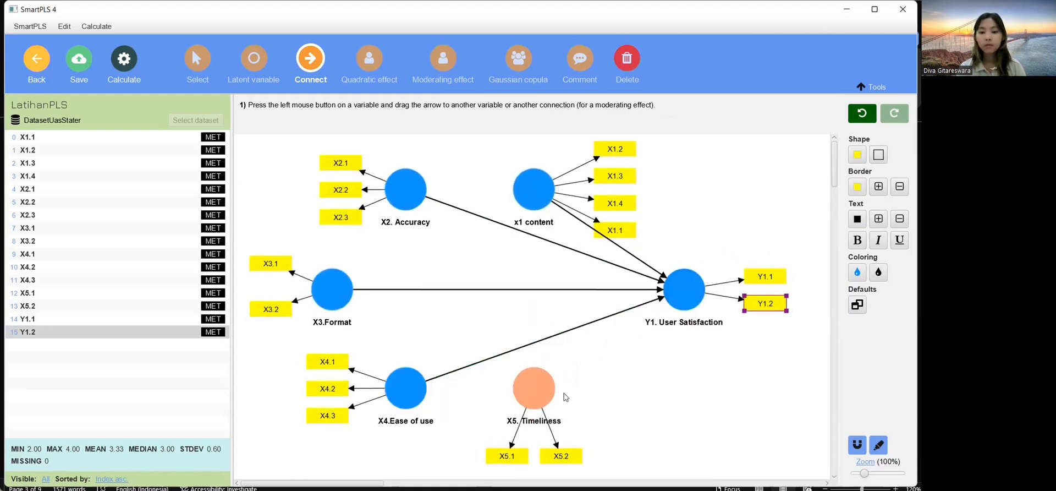
drag(540, 396, 684, 302)
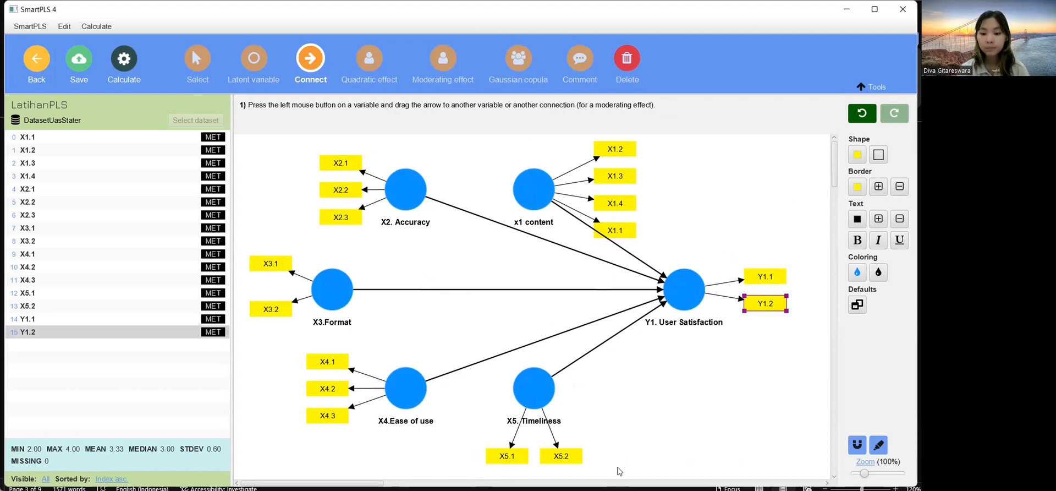
Step: Switch to the Word report and read the convergent validity section with its loading factor and AVE table
key(alt+Tab)
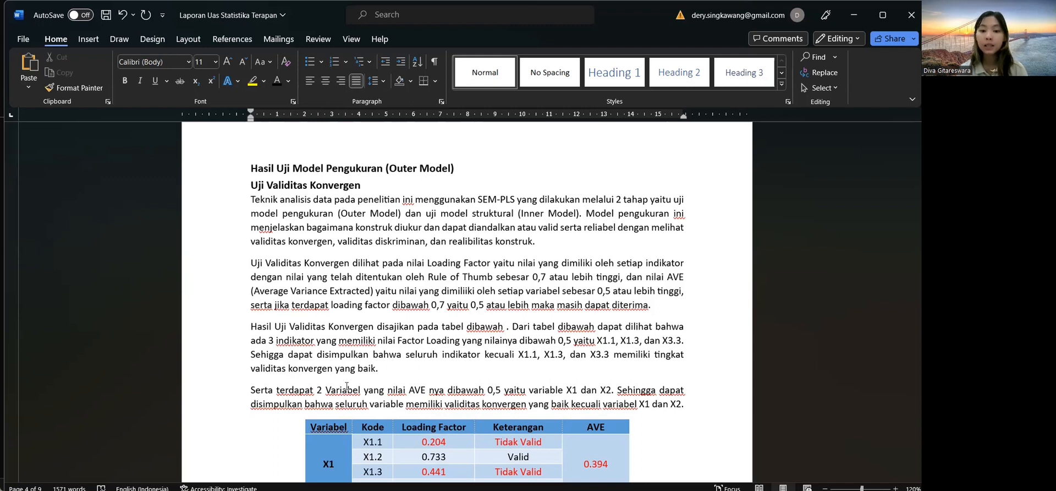
scroll(372, 335, down, 3)
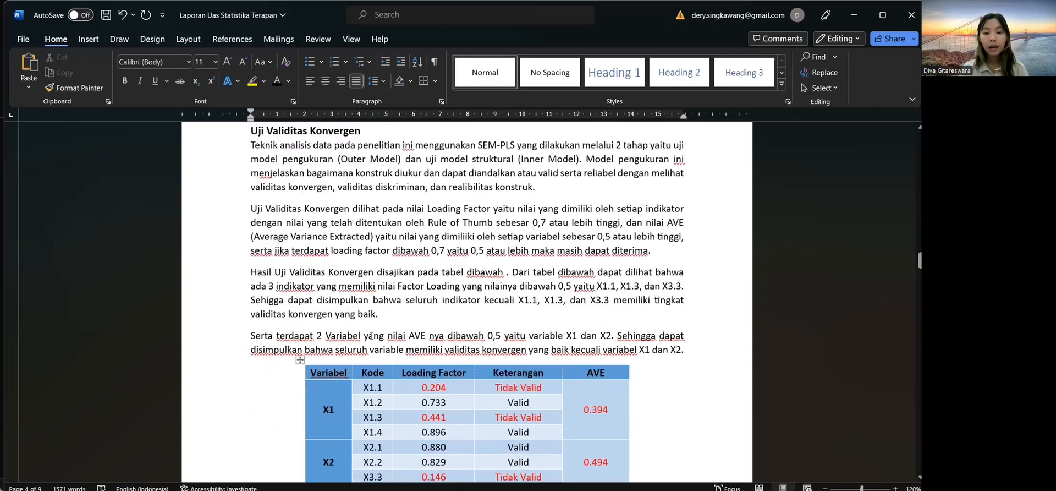
scroll(372, 335, down, 1)
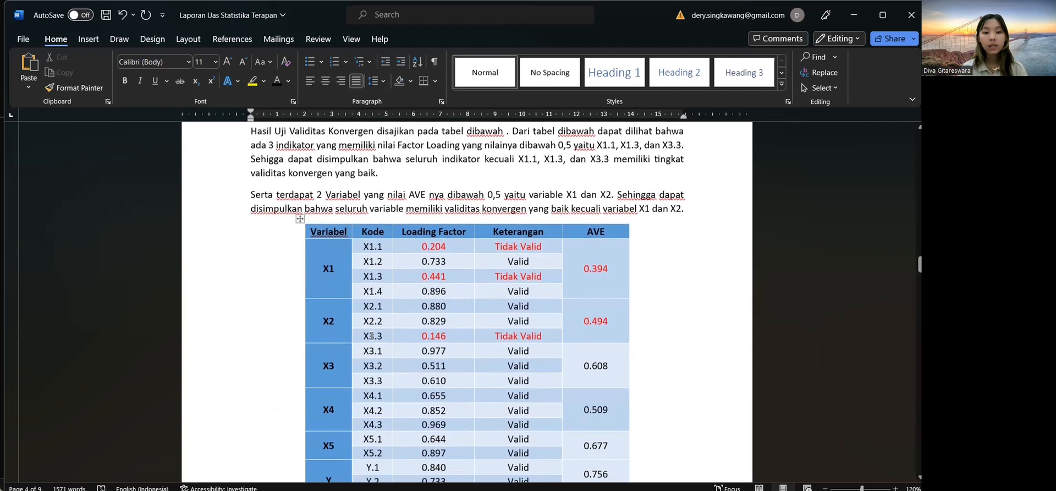
scroll(424, 291, up, 4)
scroll(424, 290, down, 1)
scroll(424, 291, down, 1)
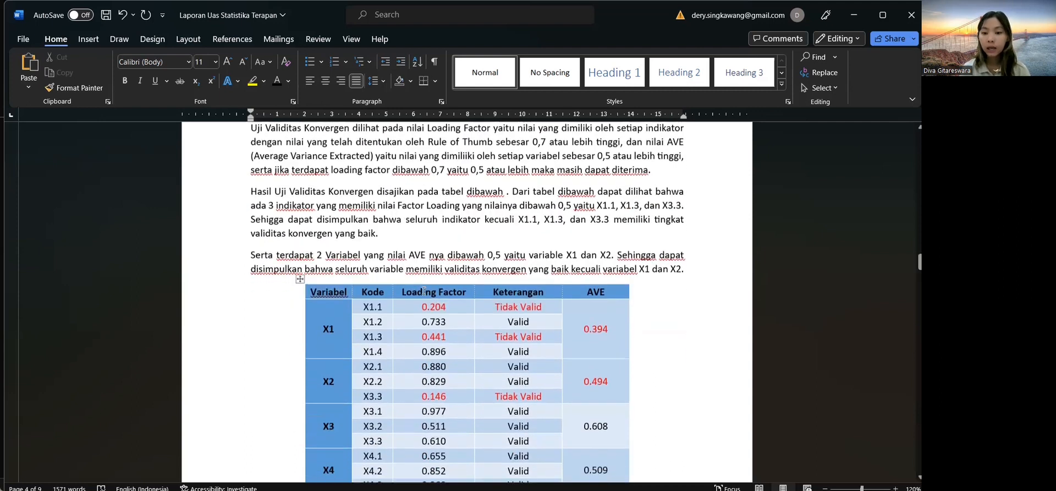
scroll(424, 290, down, 2)
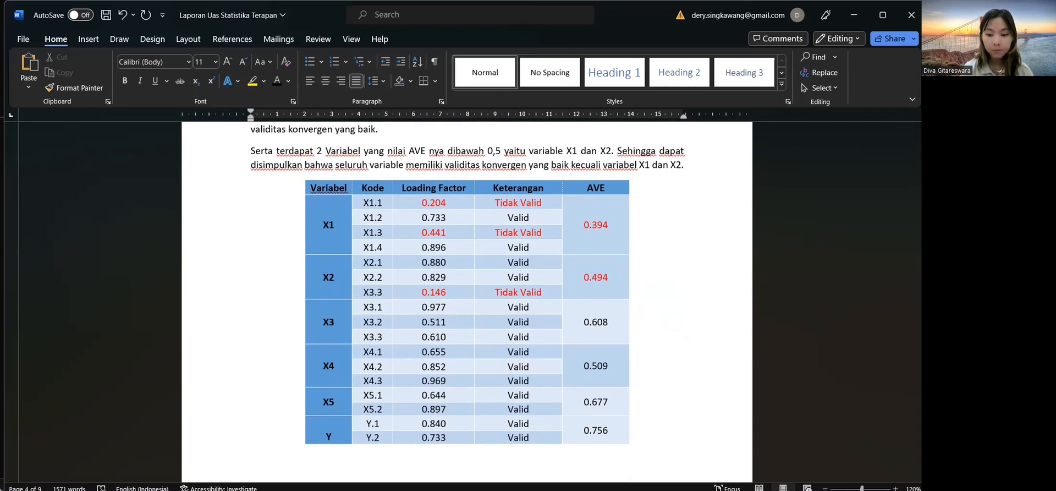
Step: Switch back to SmartPLS and run the PLS-SEM algorithm with Path weighting, Standardized results and Default initial weight, opening the report
key(alt+Tab)
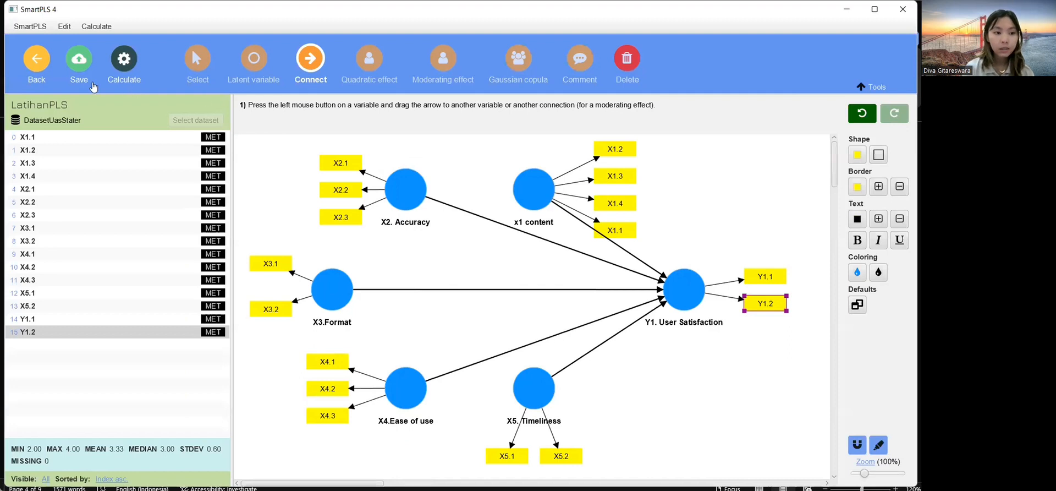
click(126, 54)
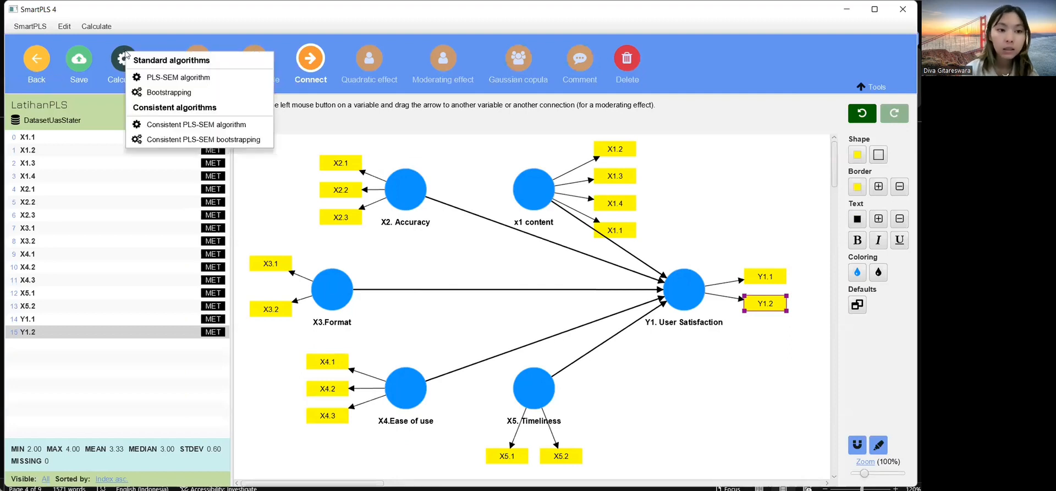
click(157, 77)
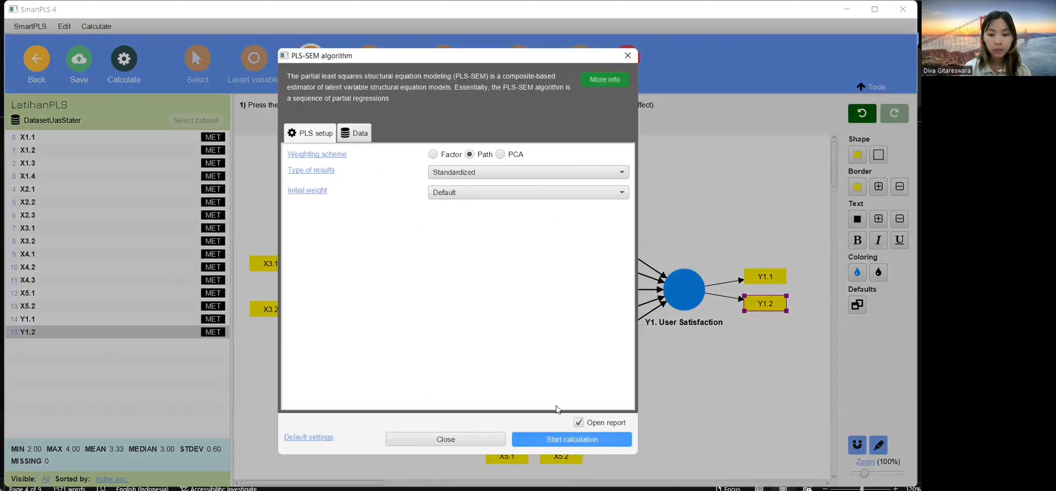
click(546, 444)
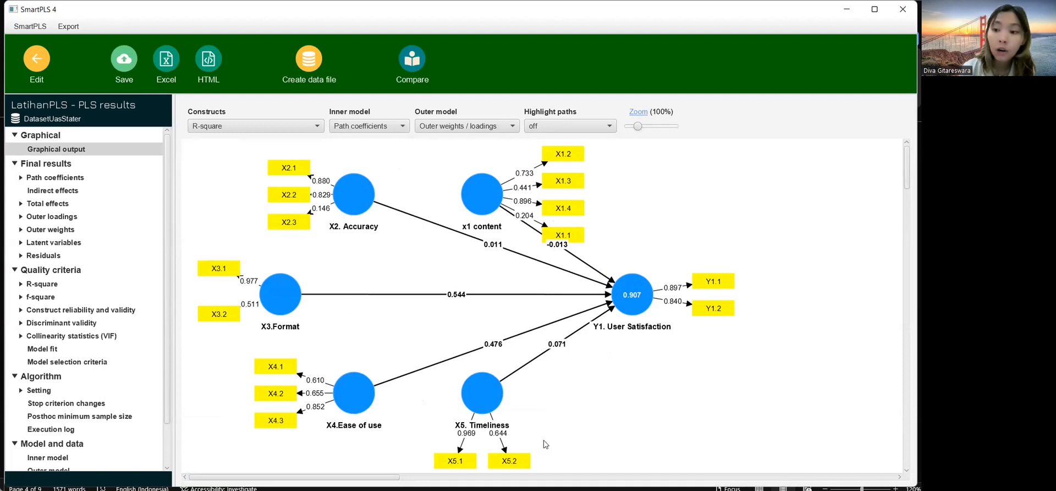
Step: Open the outer loadings as a list and compare them with the loading factor table in the Word report
click(20, 217)
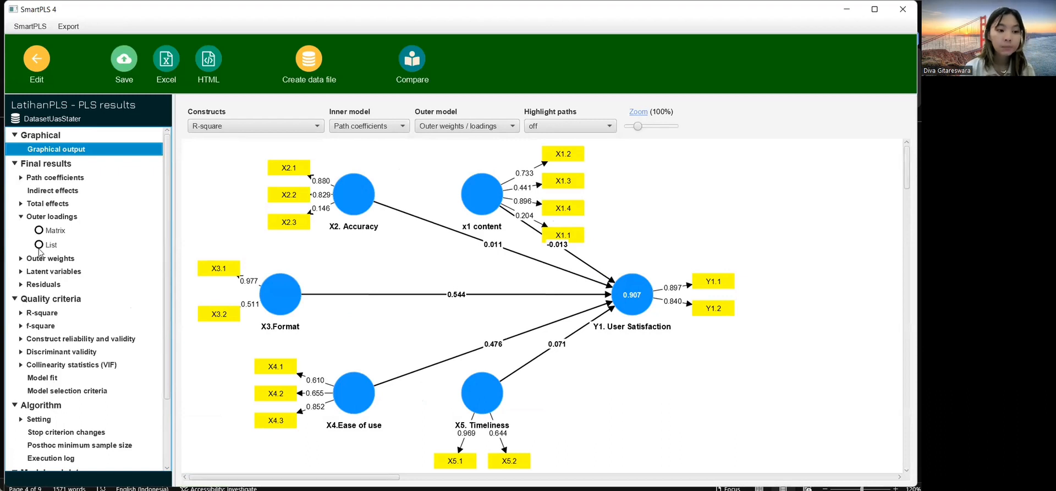
click(44, 244)
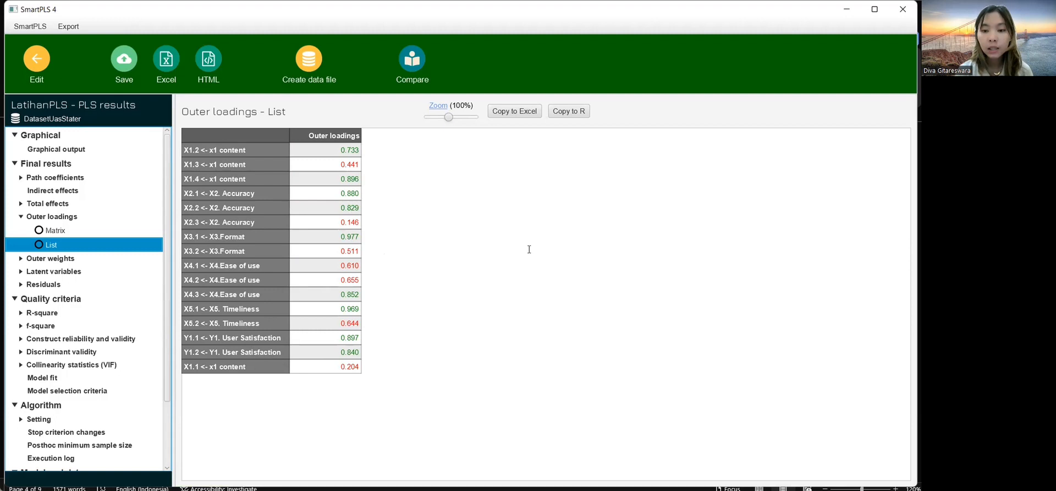
key(alt+Tab)
scroll(496, 306, up, 3)
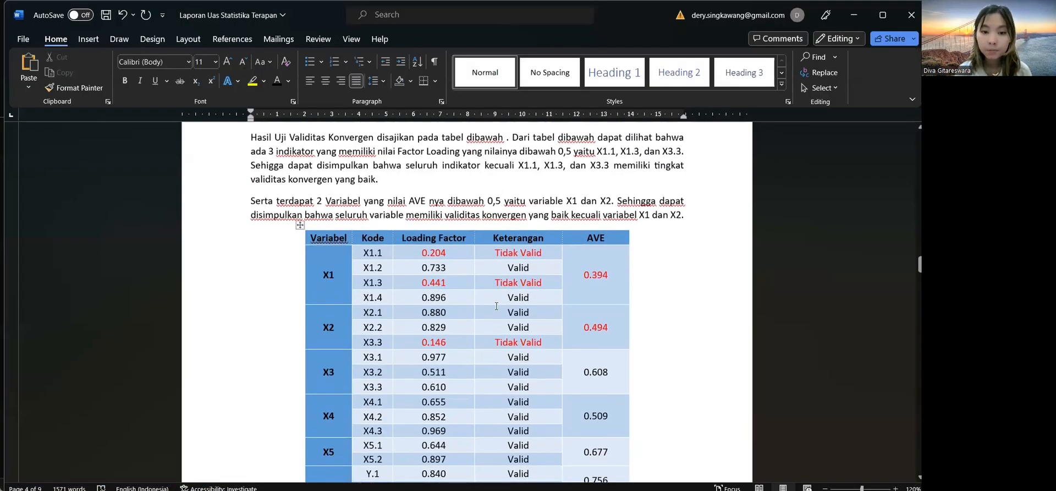
scroll(496, 306, down, 2)
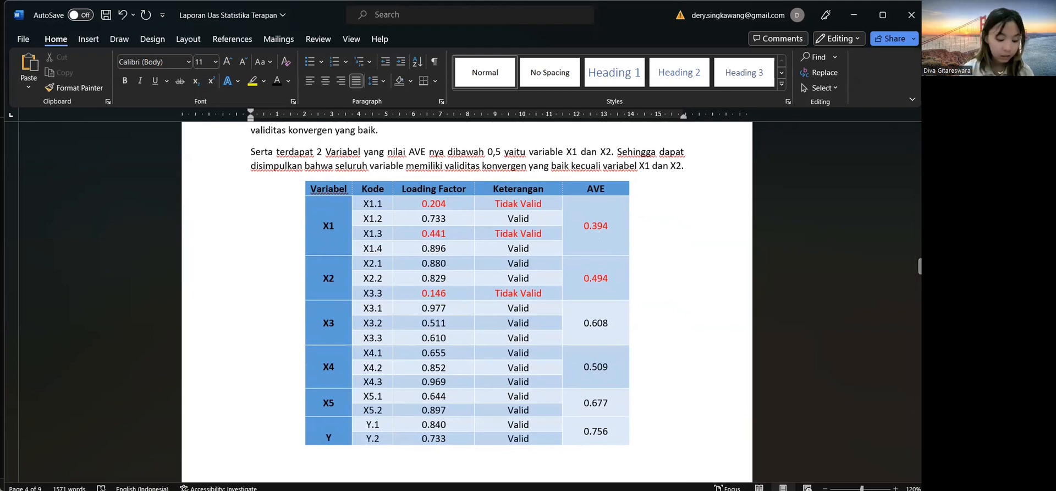
Step: Return to SmartPLS and open the Construct reliability and validity overview to examine the AVE of each variable
key(alt+Tab)
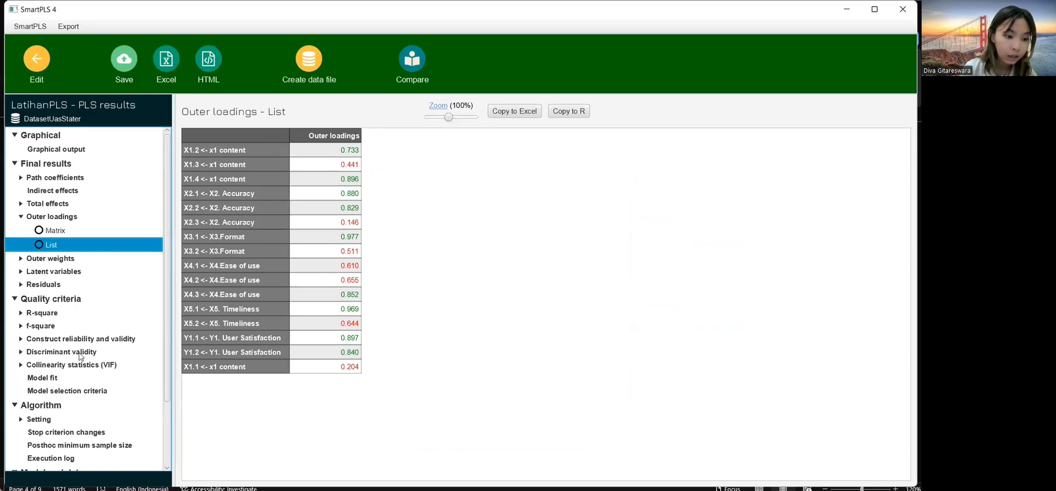
scroll(80, 357, down, 2)
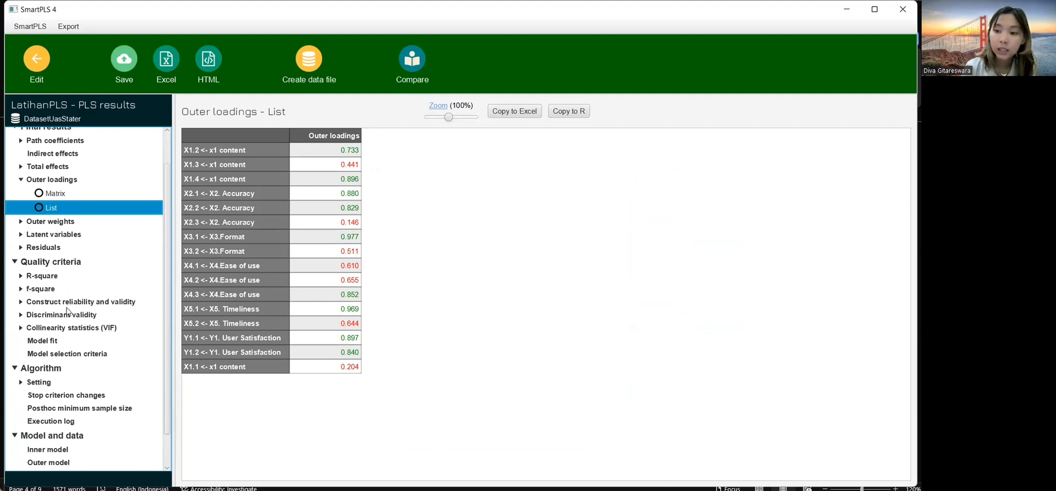
click(22, 303)
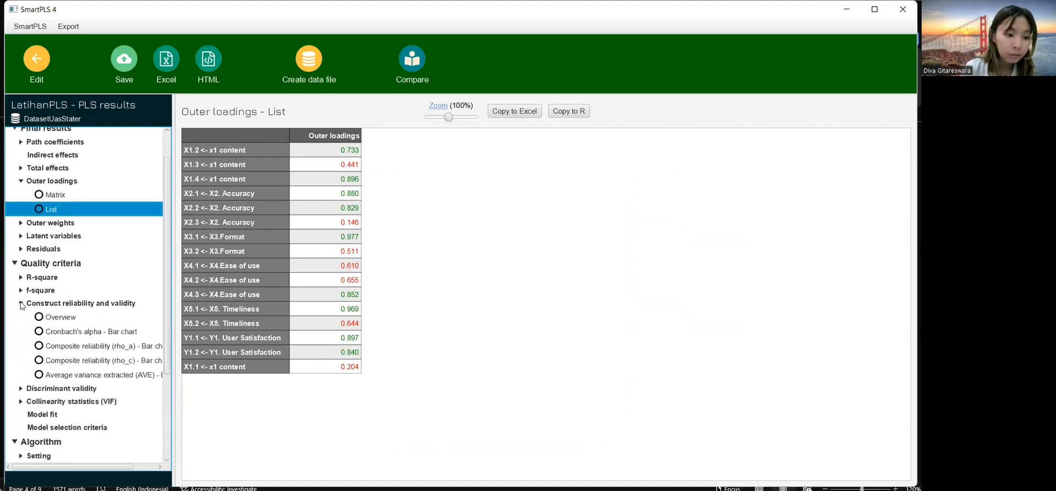
click(46, 317)
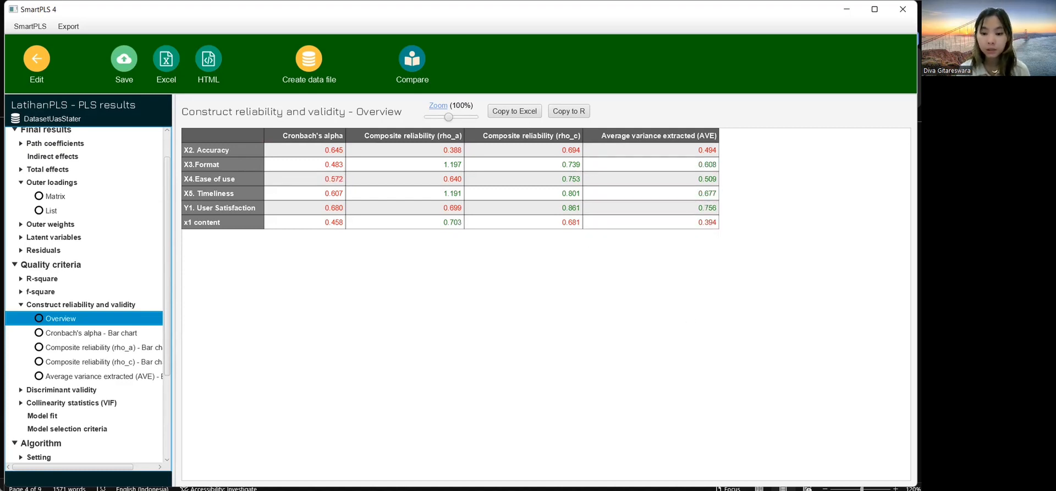
Step: Switch to the Word report and review its AVE column, then the discriminant validity section and cross loading table
key(alt+Tab)
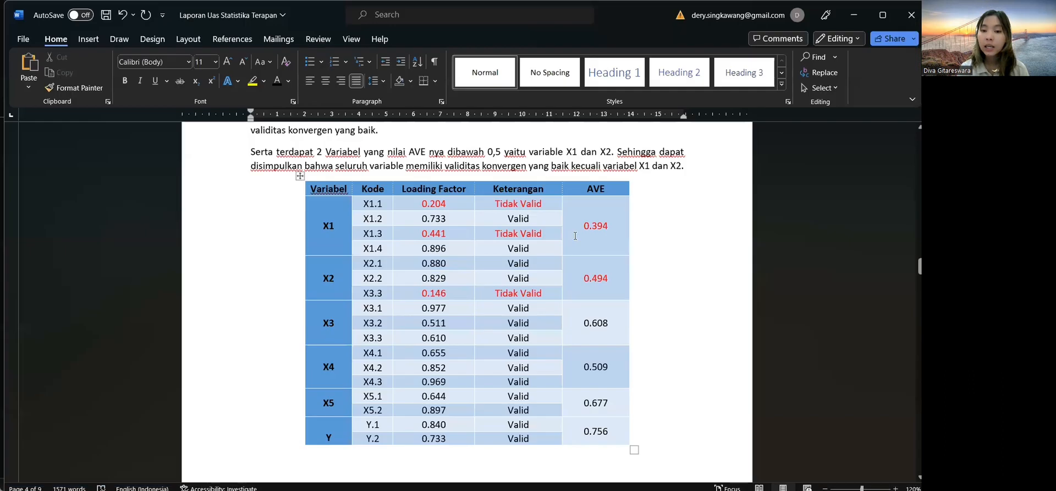
scroll(575, 235, up, 1)
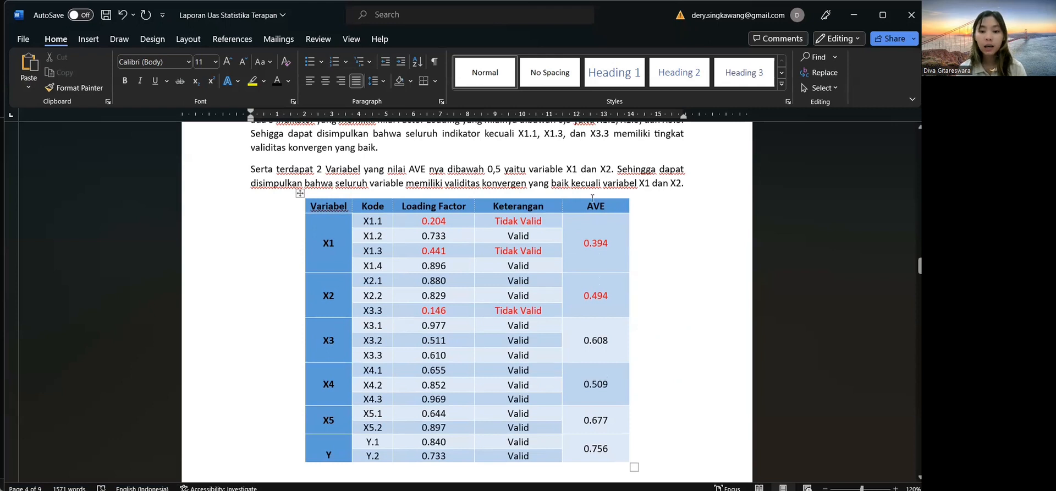
scroll(587, 216, up, 2)
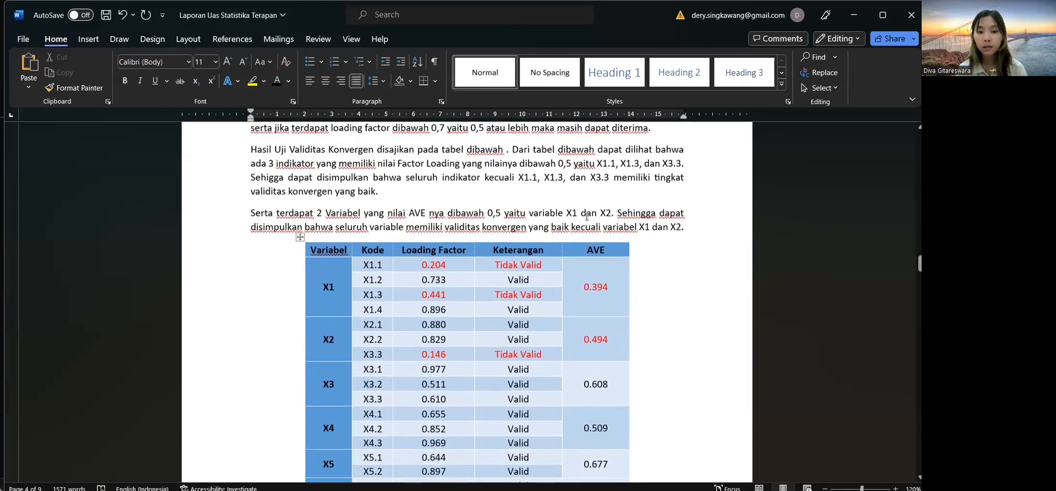
scroll(577, 309, down, 8)
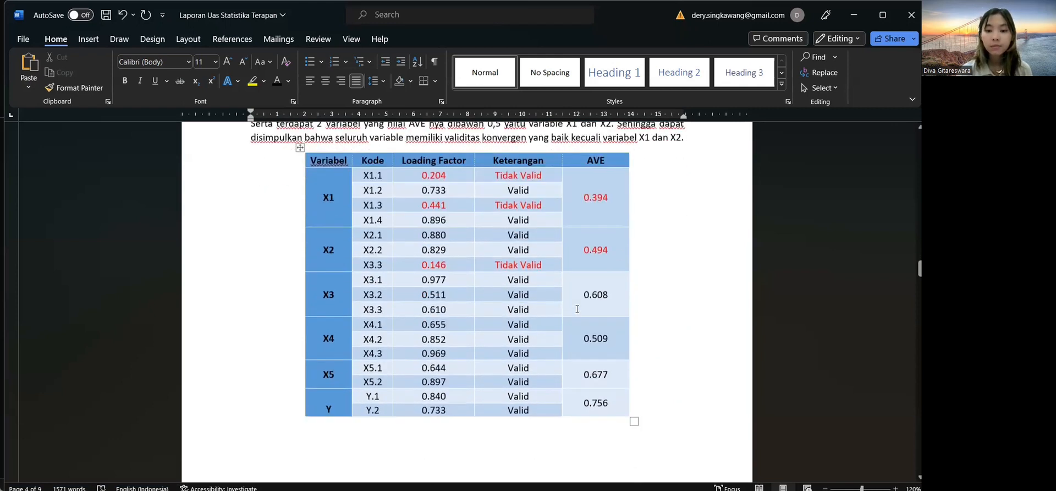
scroll(577, 309, down, 20)
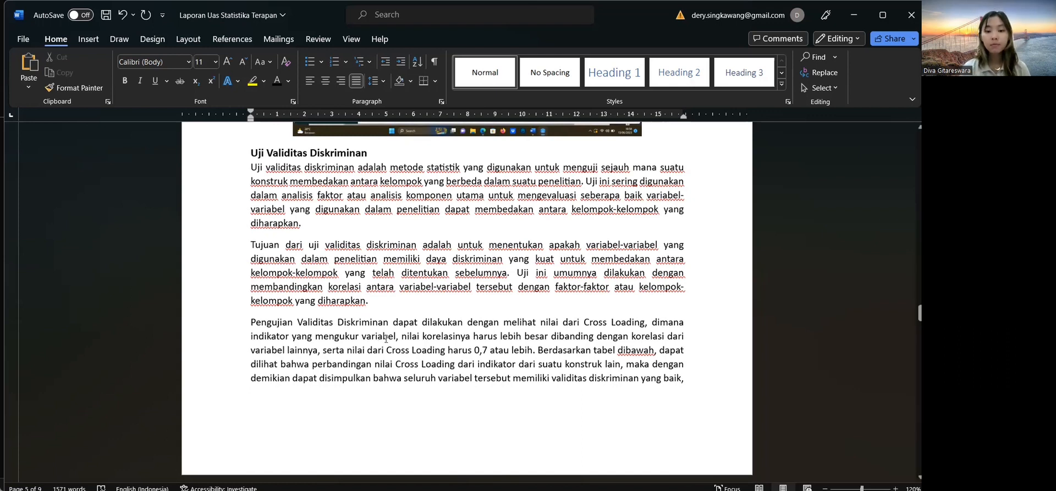
scroll(401, 329, down, 10)
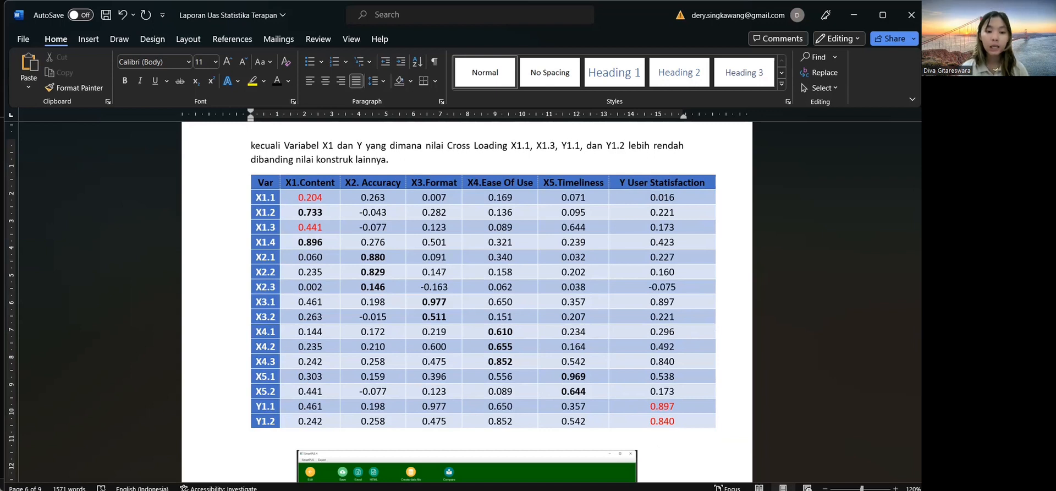
Step: Return to the SmartPLS results and open the cross loadings under Discriminant validity
key(alt+Tab)
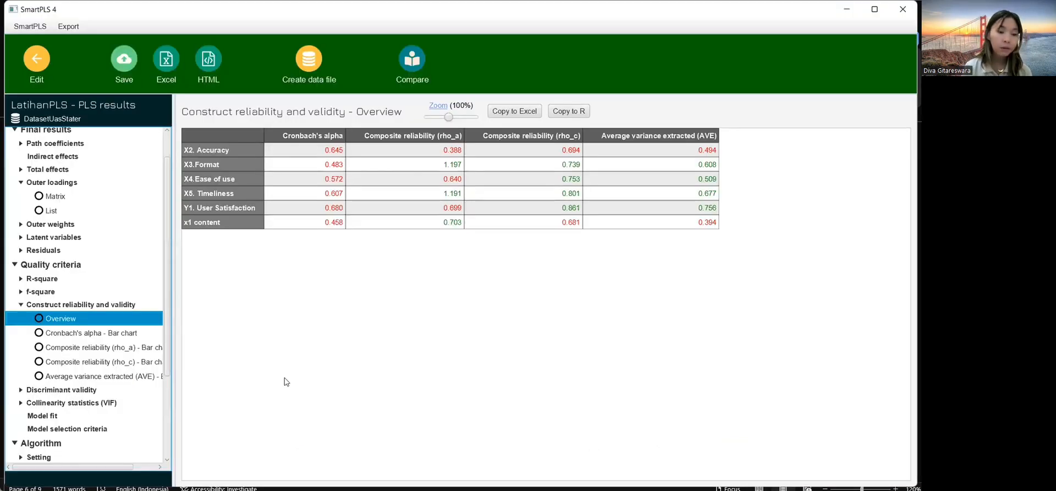
scroll(55, 361, down, 2)
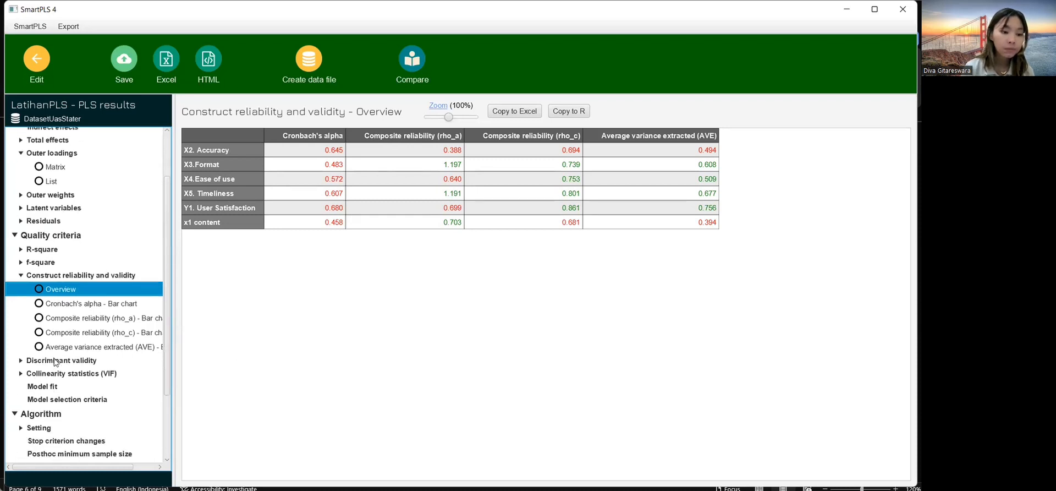
click(21, 335)
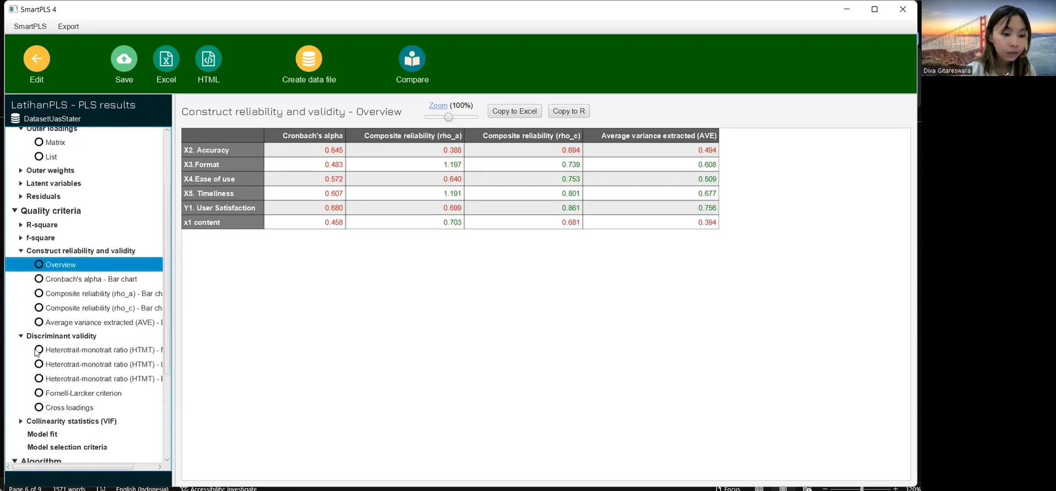
click(42, 408)
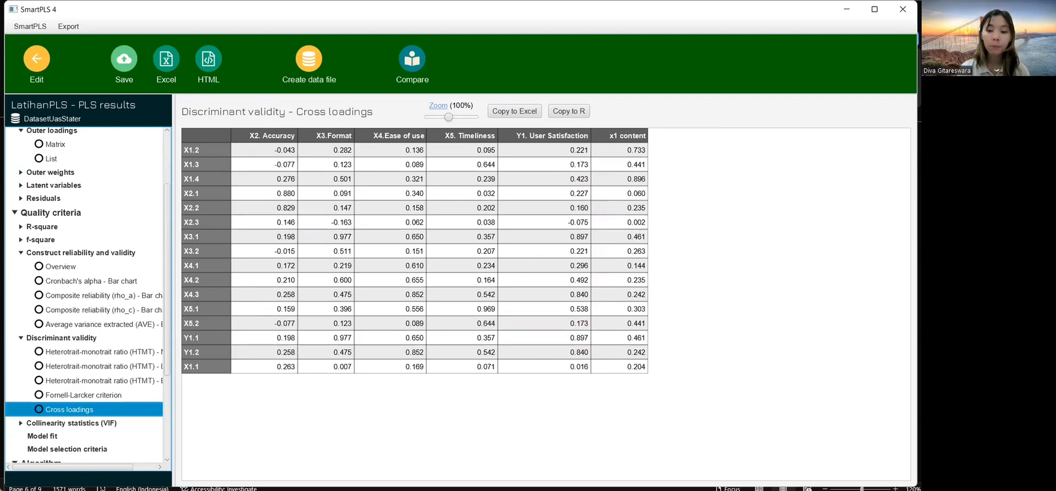
Step: Switch to the Word report and review the cross loading table, then the reliability section and its composite reliability table
key(alt+Tab)
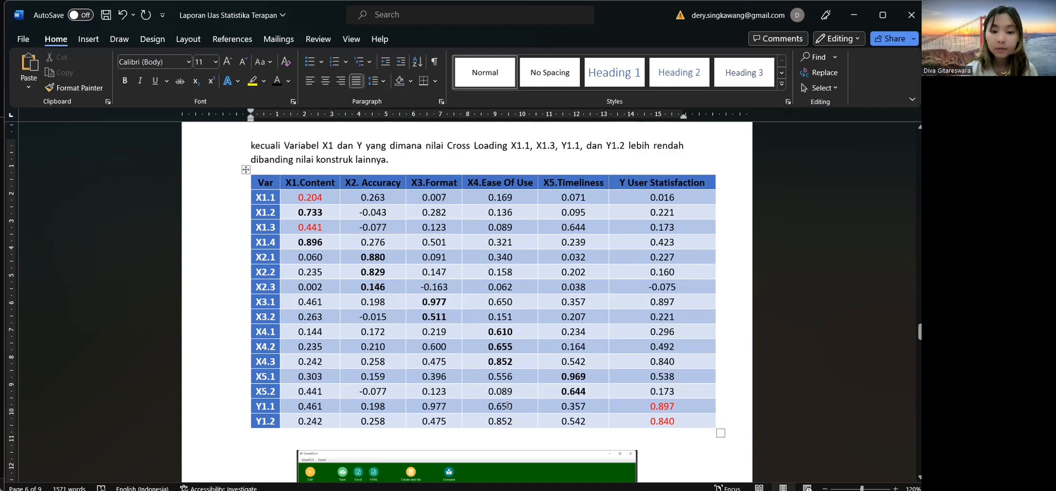
scroll(507, 405, down, 15)
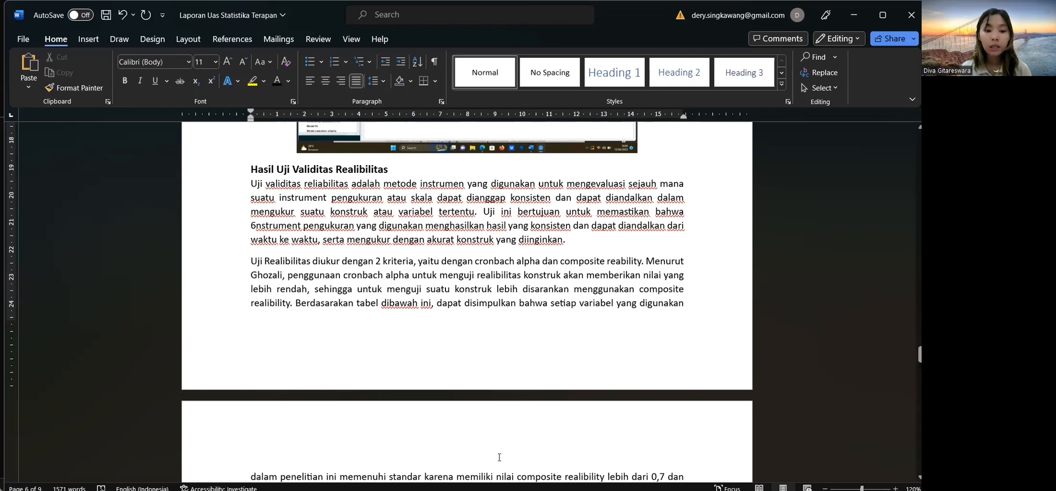
scroll(495, 455, down, 1)
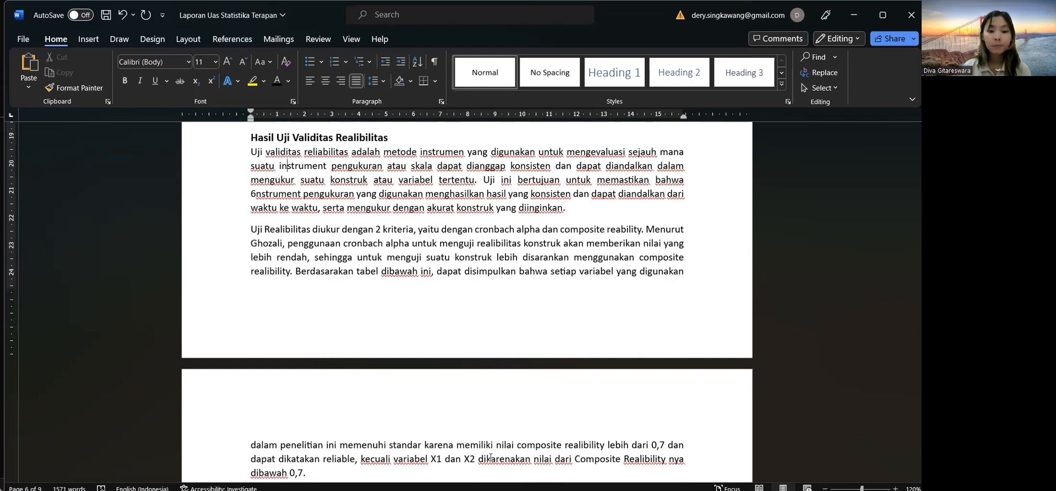
scroll(452, 411, down, 1)
scroll(452, 412, down, 3)
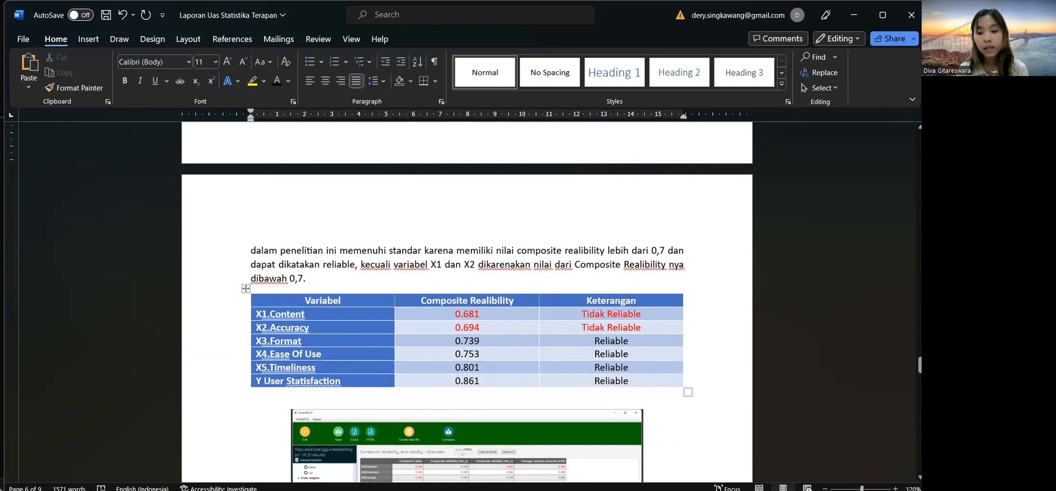
Step: Open the Construct reliability and validity overview in SmartPLS and compare its composite reliability values with the Word report
key(alt+Tab)
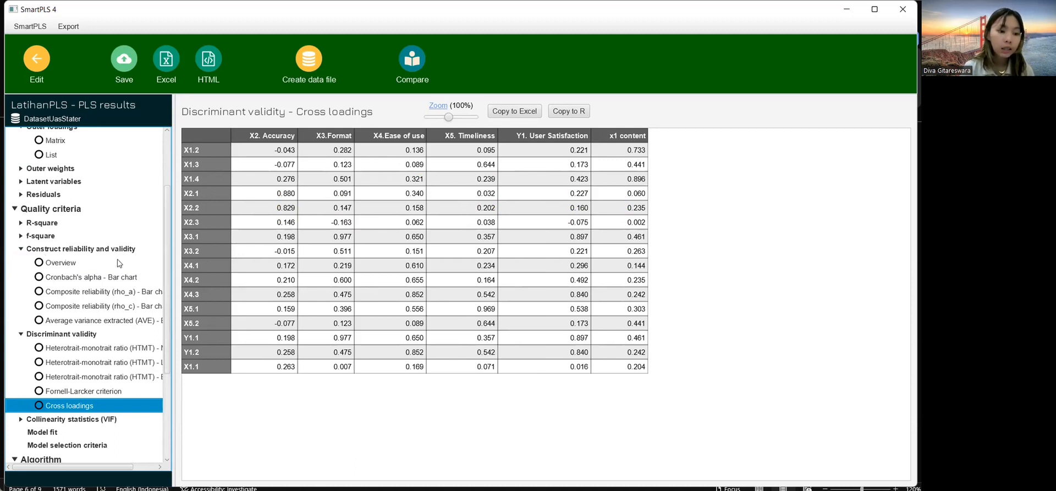
click(44, 263)
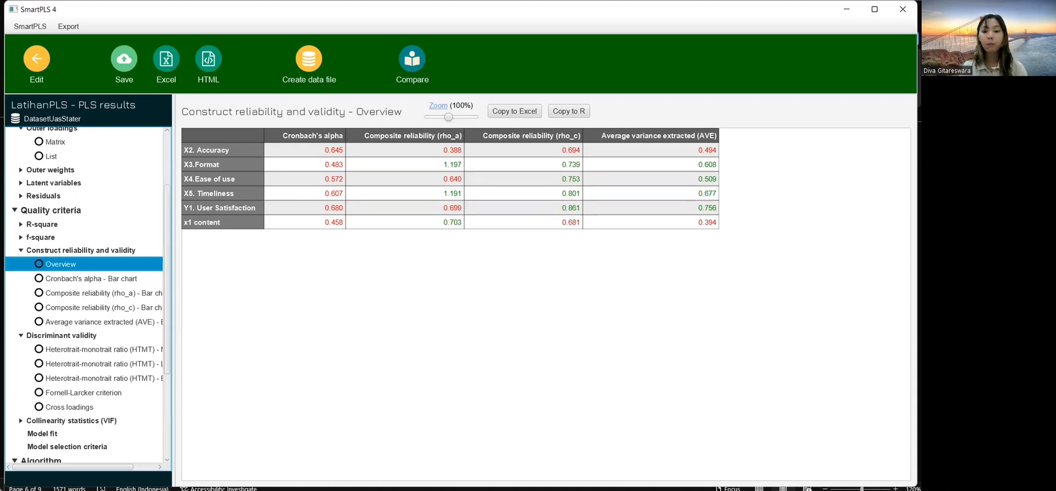
key(alt+Tab)
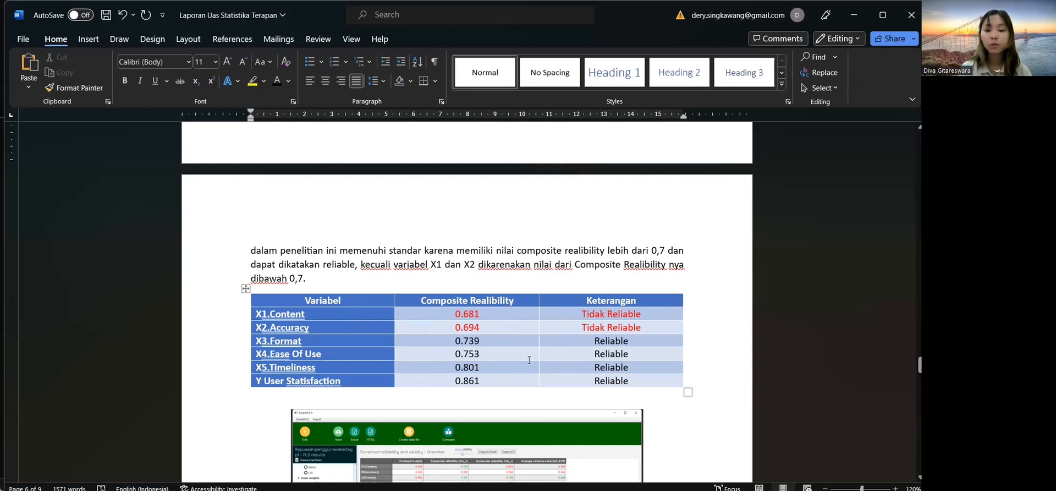
Step: Review the inner model section of the report, covering the R-Square explanation and the table for Y1 User Satisfaction
scroll(529, 359, down, 10)
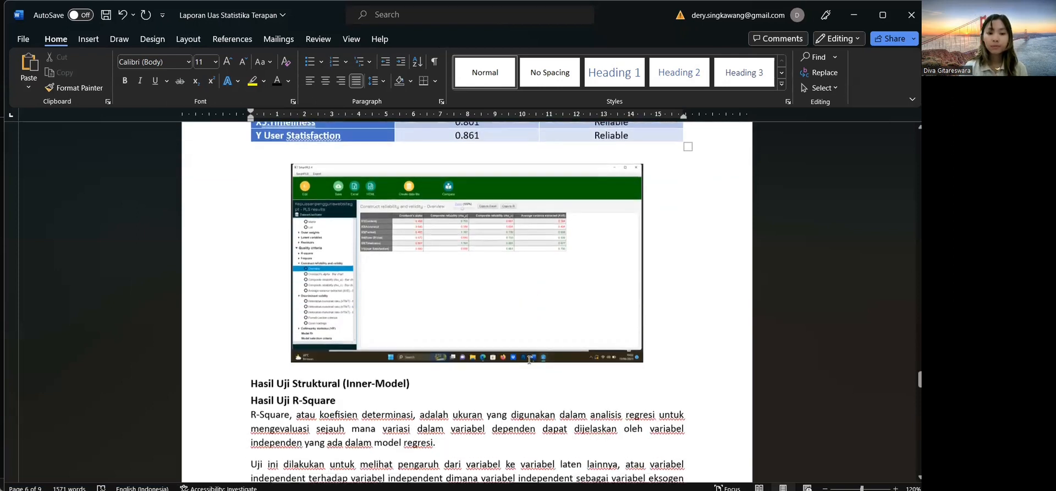
scroll(530, 360, down, 2)
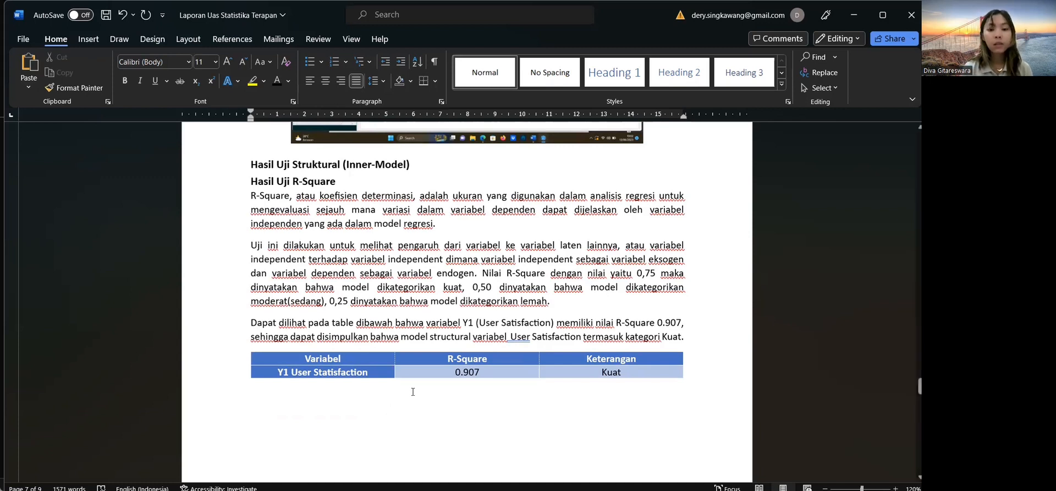
scroll(413, 389, down, 1)
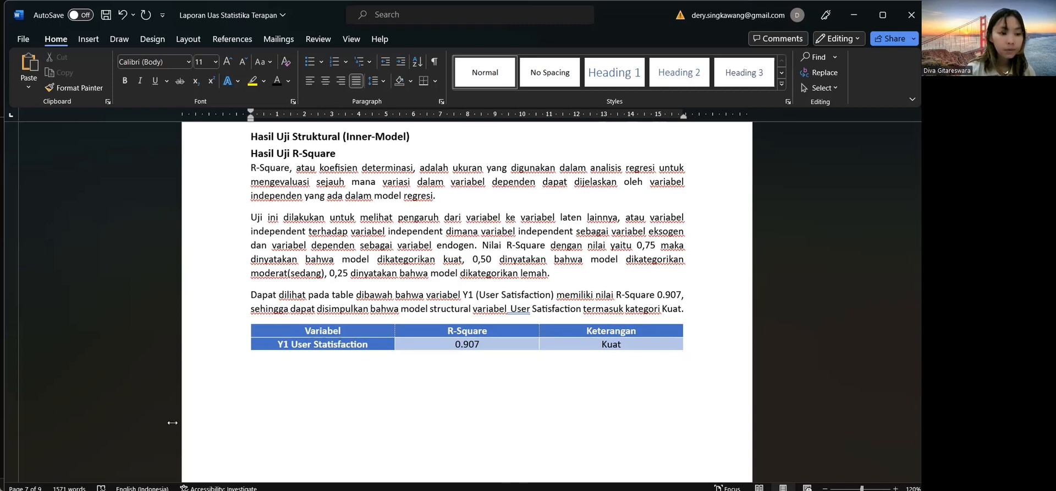
Step: Return to the SmartPLS results and open the R-square overview under Quality criteria
key(alt+Tab)
scroll(74, 386, up, 1)
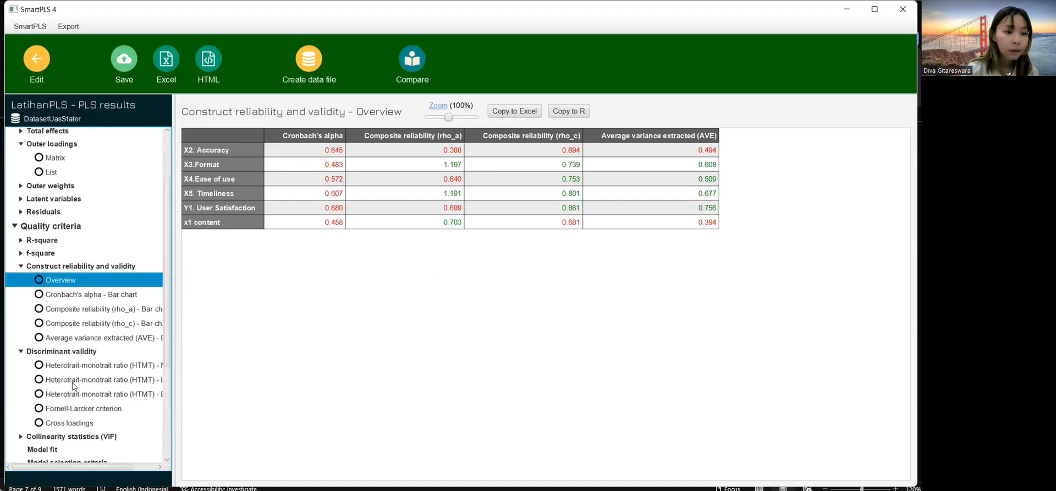
click(21, 245)
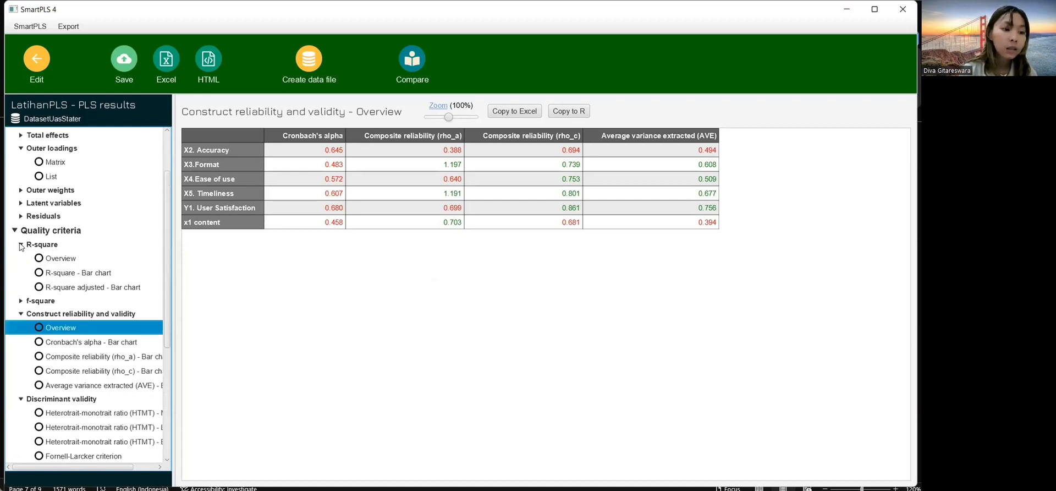
click(42, 260)
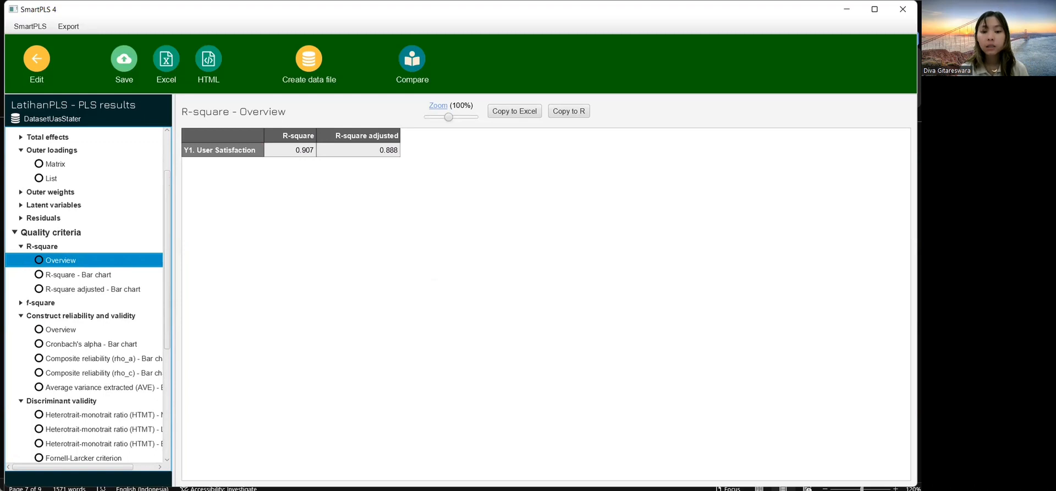
Step: Switch to the Word report and review the hypothesis test section with its P Value table
key(alt+Tab)
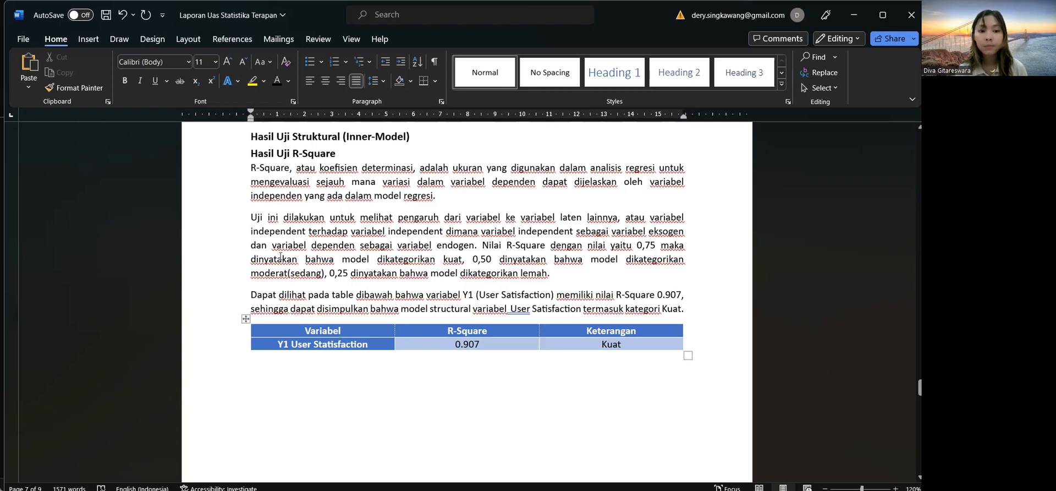
scroll(464, 318, down, 15)
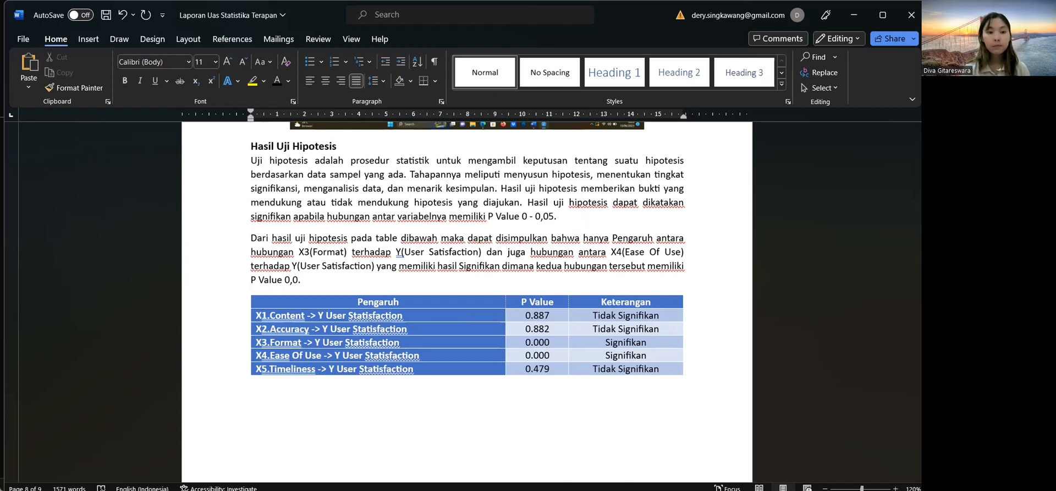
Step: Return to the SmartPLS model and run Bootstrapping with 5000 subsamples, percentile bootstrap, two-tailed test and a 0.05 significance level
key(alt+Tab)
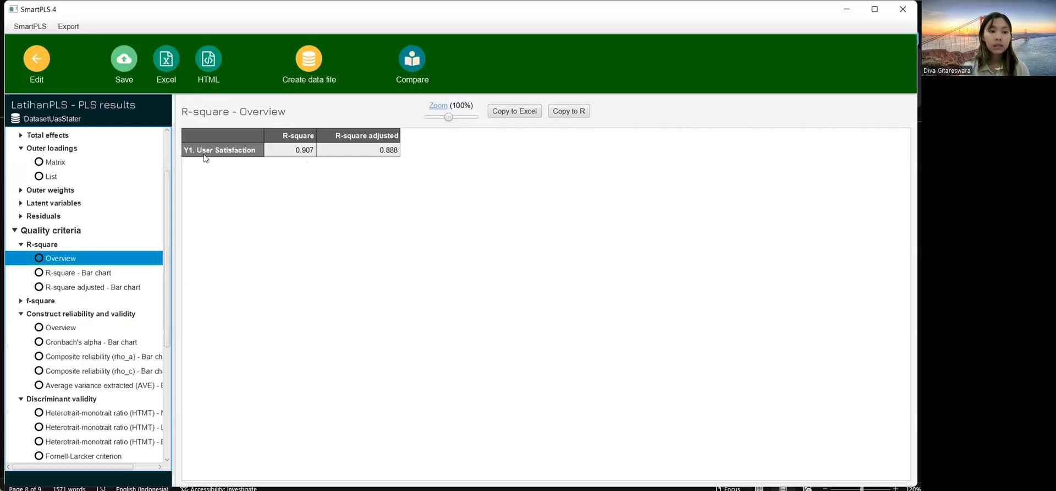
click(44, 59)
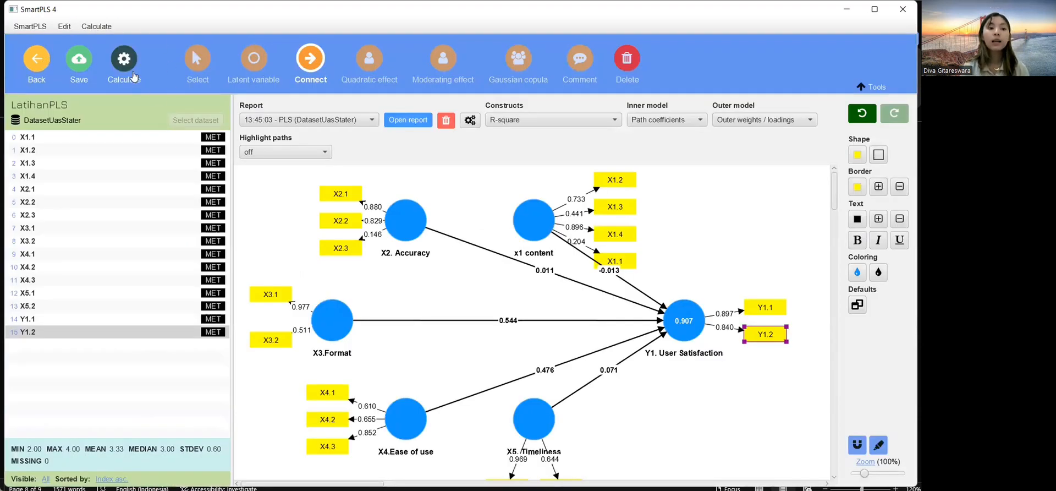
click(133, 76)
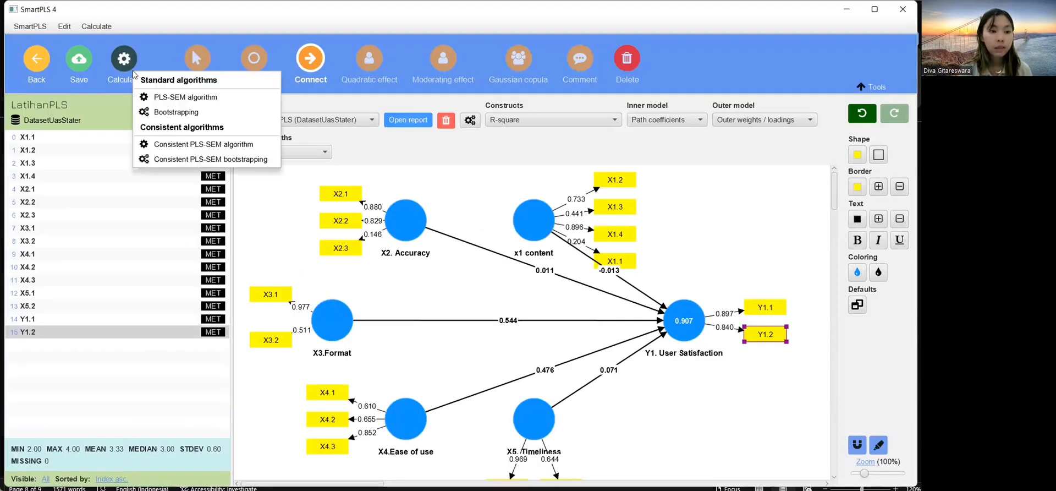
click(177, 113)
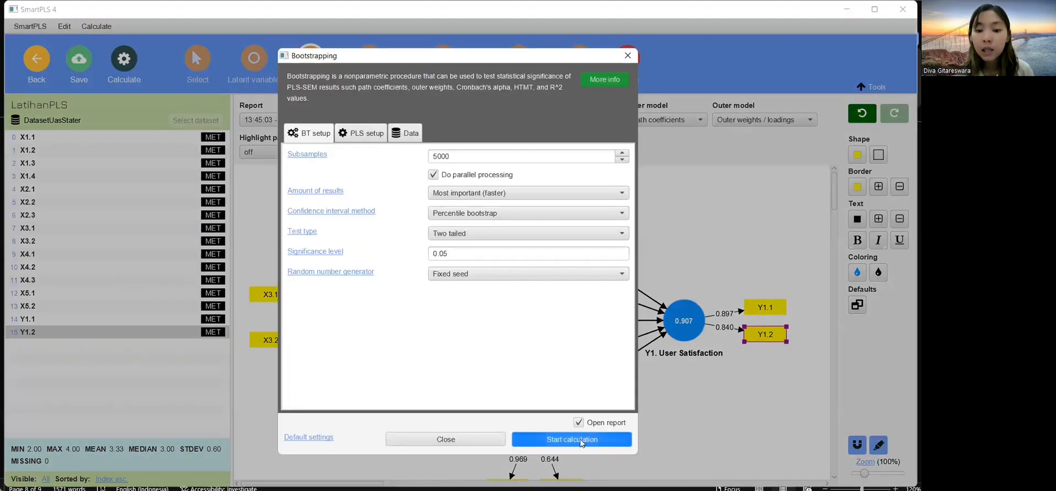
click(582, 440)
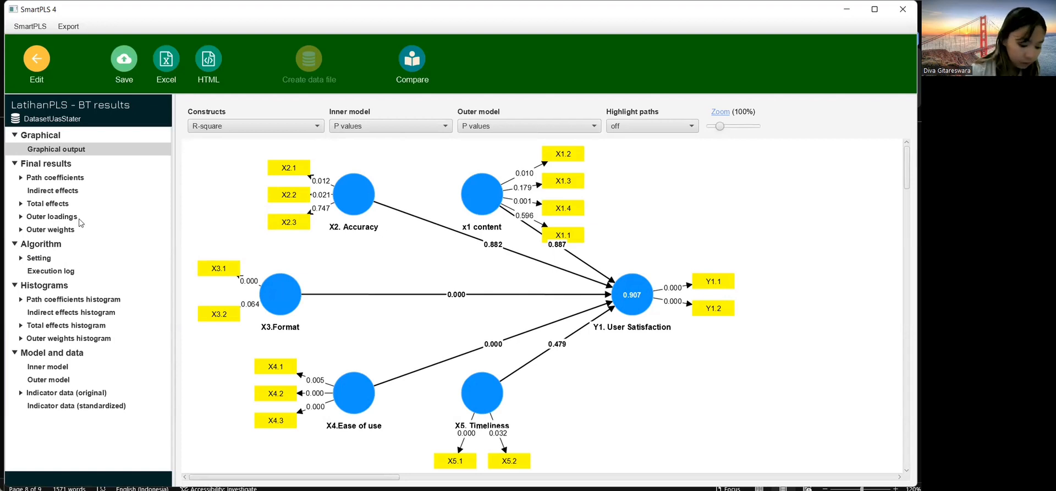
Step: Open the mean, STDEV, T values and p values of the total effects and compare the P values with the Word report
click(22, 204)
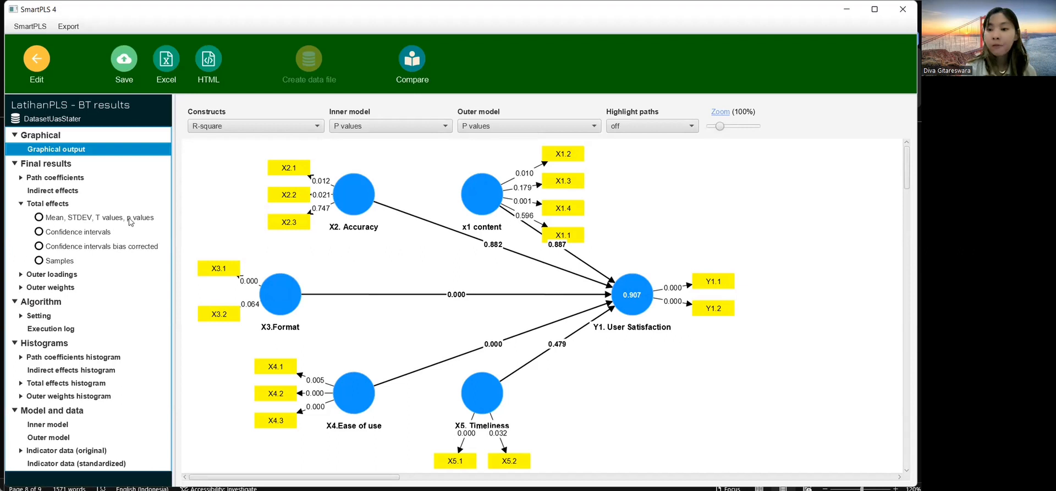
click(39, 218)
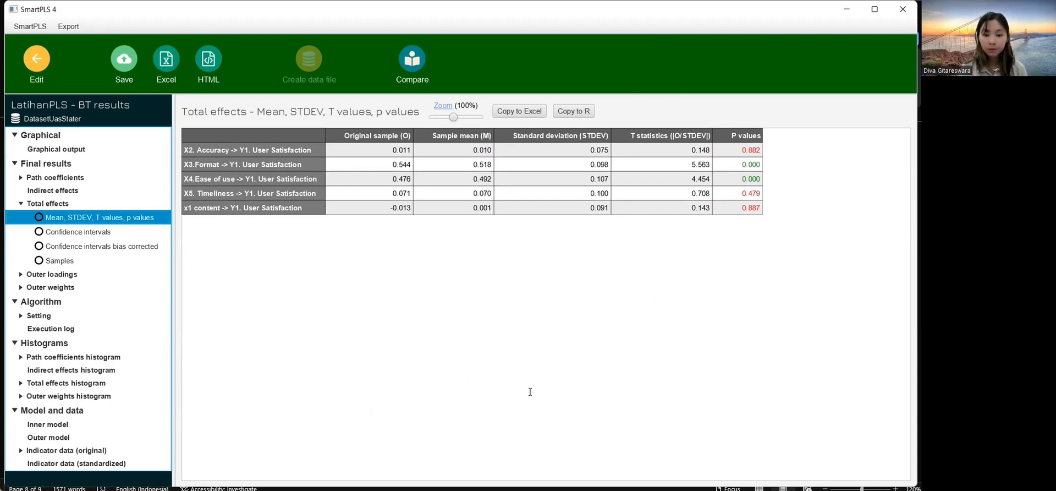
key(alt+Tab)
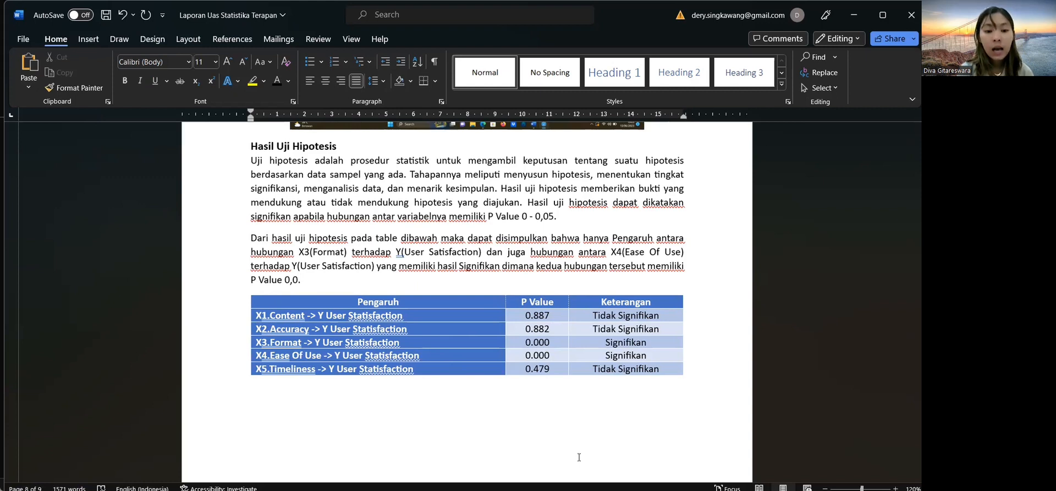
Step: Switch to the Word file Document1 and read the hypothesis conclusions and the closing interpretation of the data analysis
key(alt+Tab)
scroll(552, 368, down, 2)
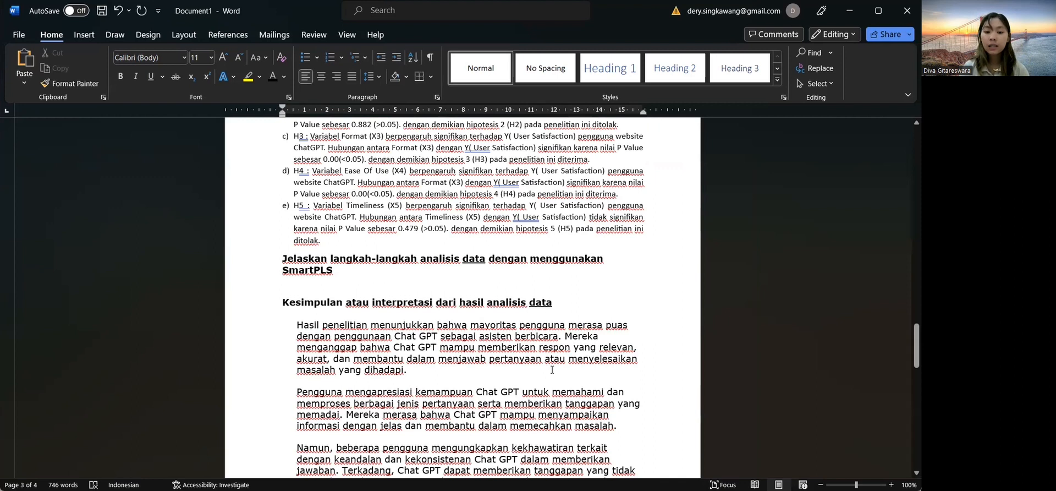
scroll(552, 369, down, 5)
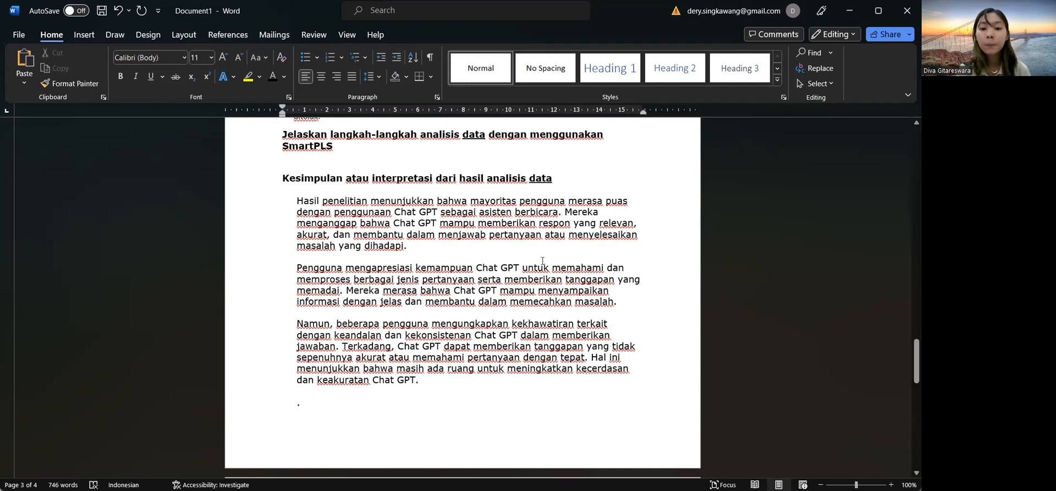
scroll(542, 260, down, 6)
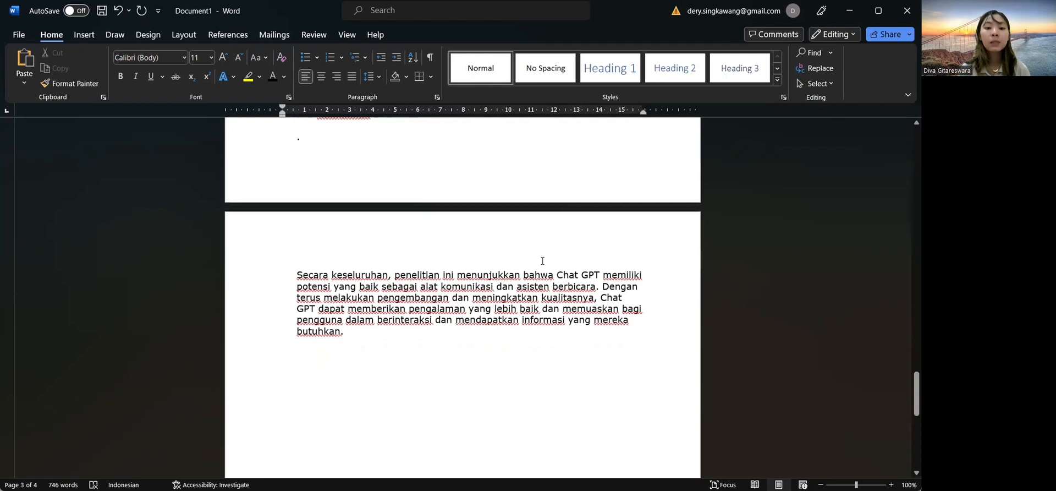